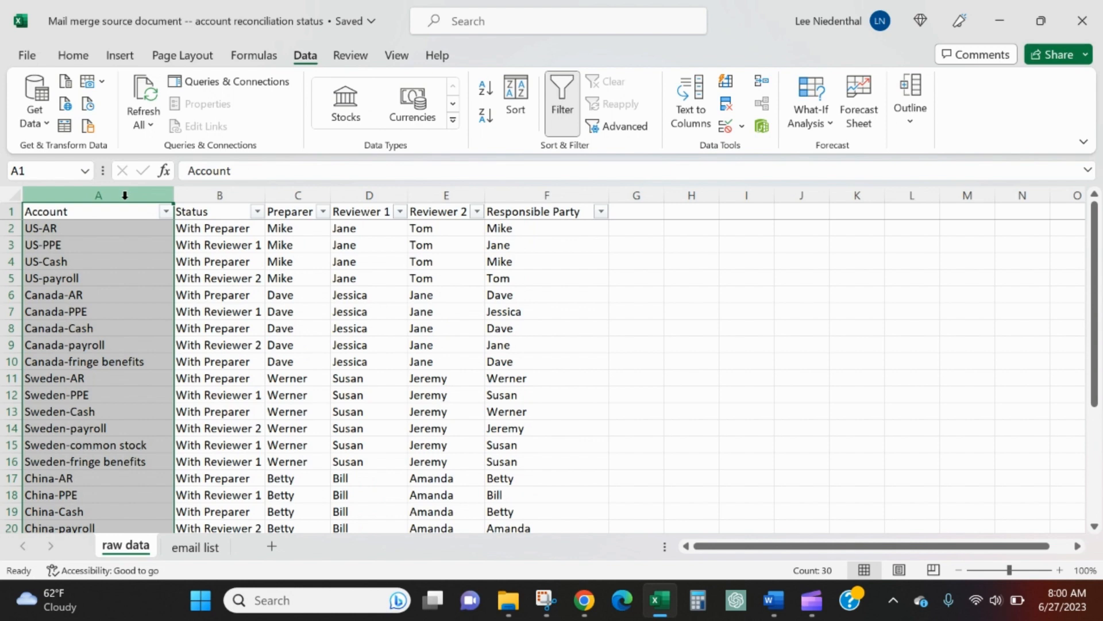
Review the raw data columns from Account through Responsible Party, including the IFS formula that determines the responsible party
{"action": "left_click", "coordinate": [230, 195]}
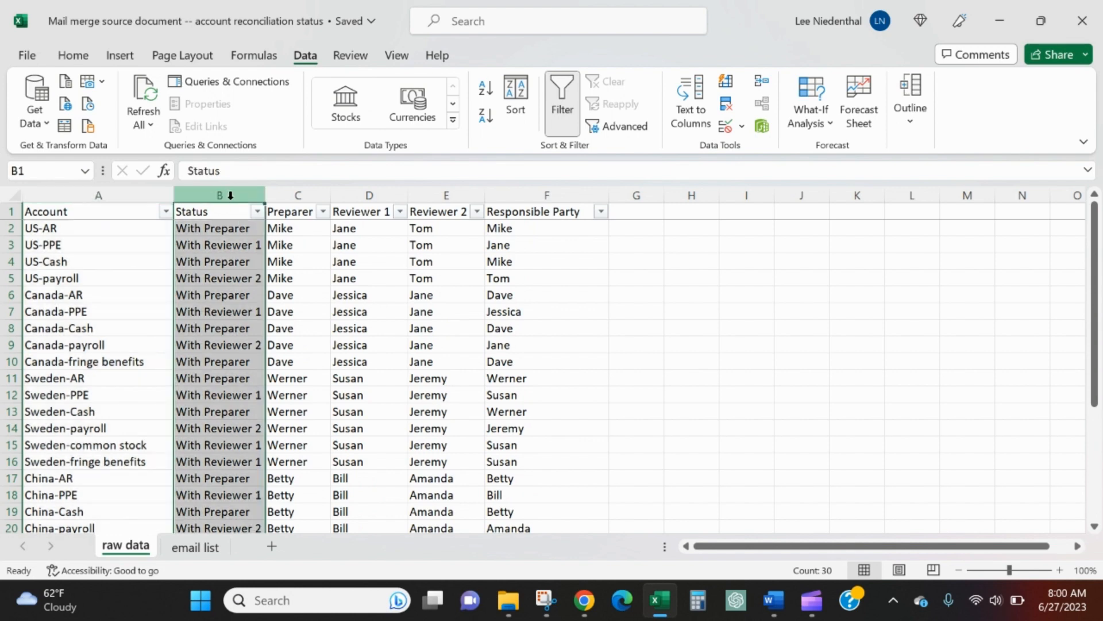
{"action": "left_click", "coordinate": [303, 212]}
{"action": "left_click", "coordinate": [357, 208]}
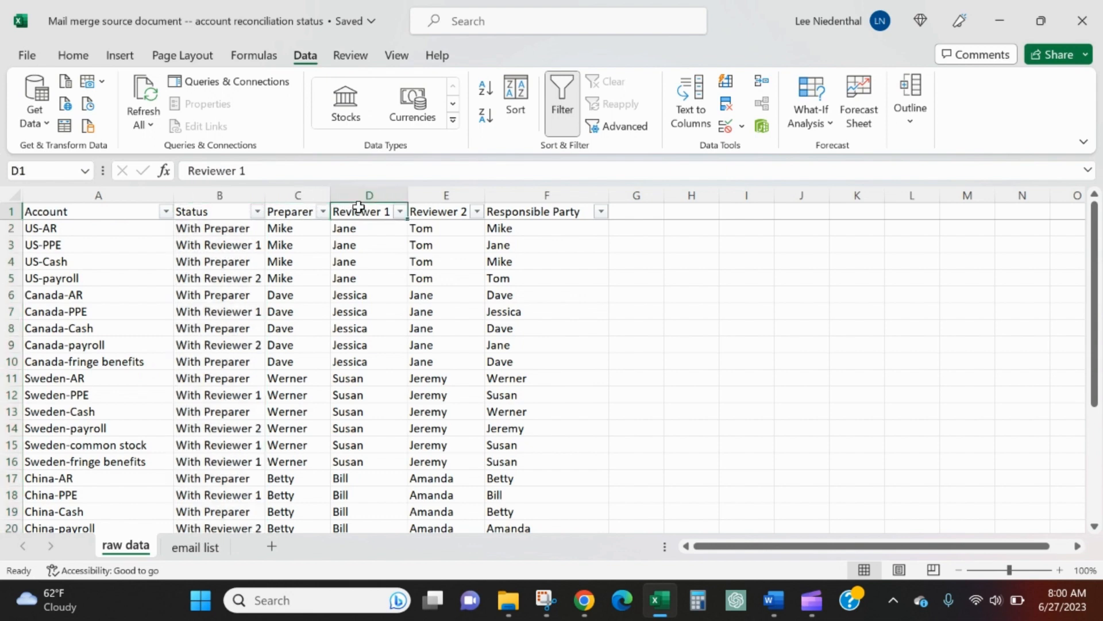
{"action": "left_click", "coordinate": [446, 212]}
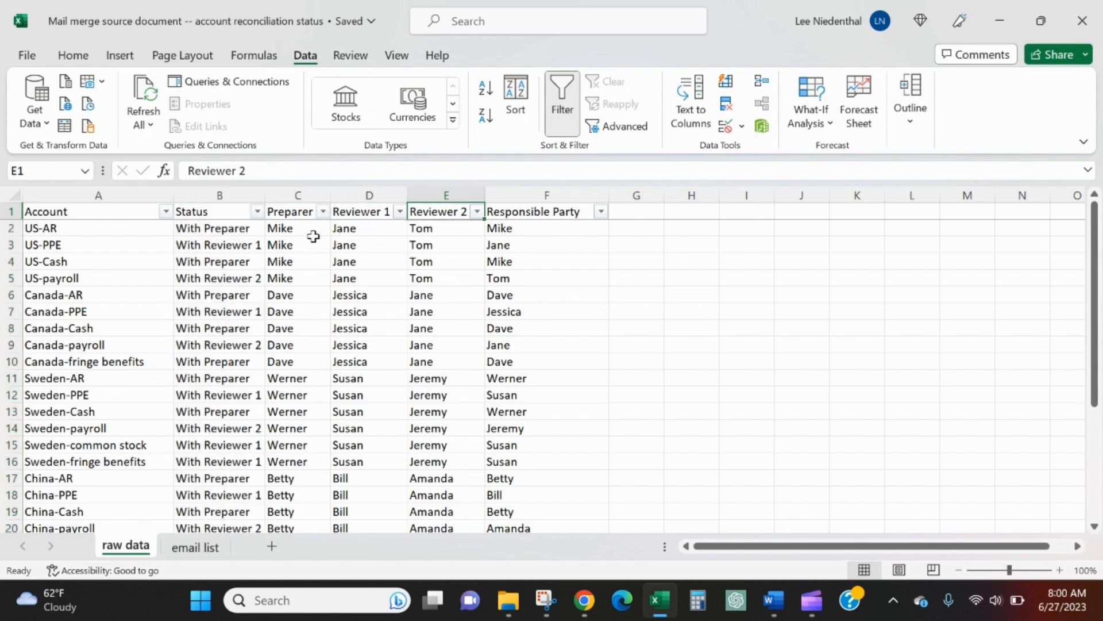
{"action": "left_click_drag", "start_coordinate": [314, 234], "coordinate": [424, 242]}
{"action": "left_click", "coordinate": [554, 217]}
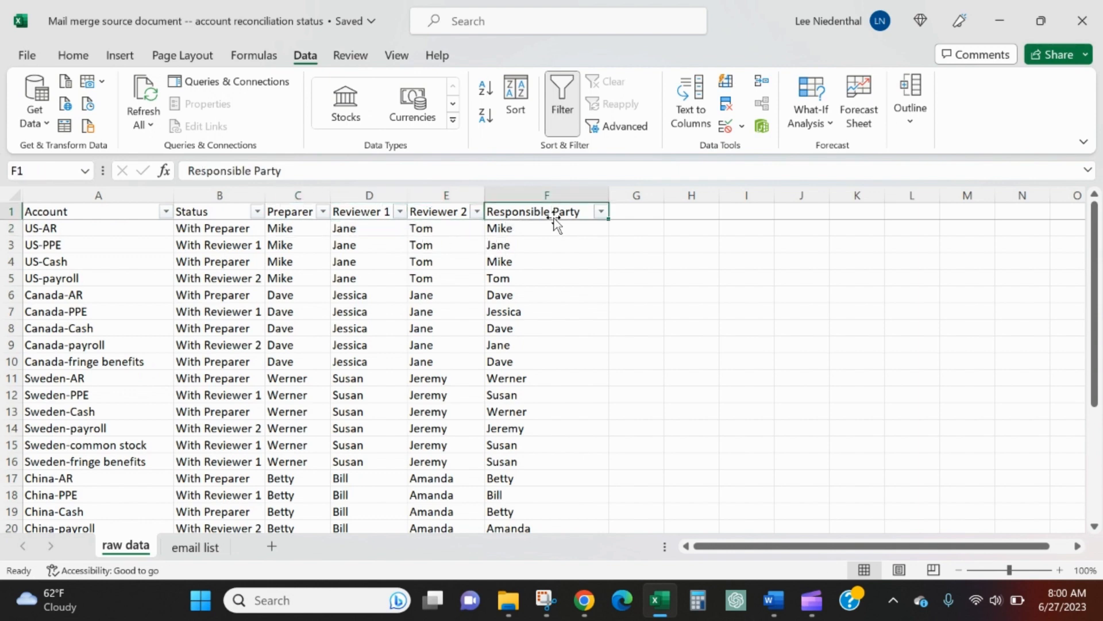
{"action": "left_click", "coordinate": [540, 230]}
{"action": "left_click", "coordinate": [553, 287]}
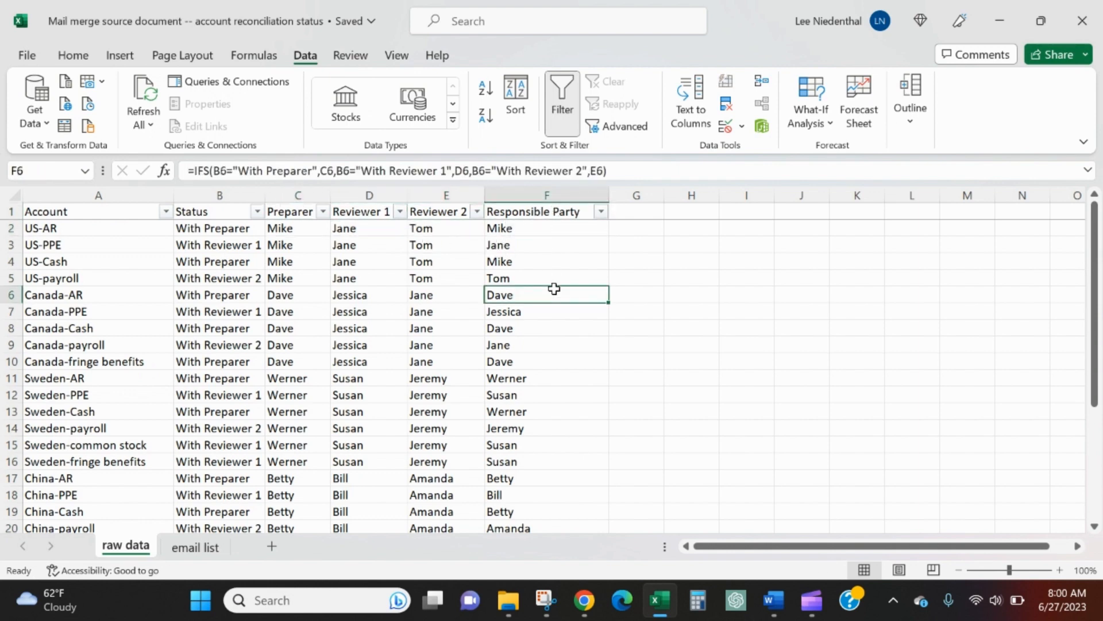
{"action": "left_click", "coordinate": [538, 376]}
{"action": "left_click", "coordinate": [414, 171]}
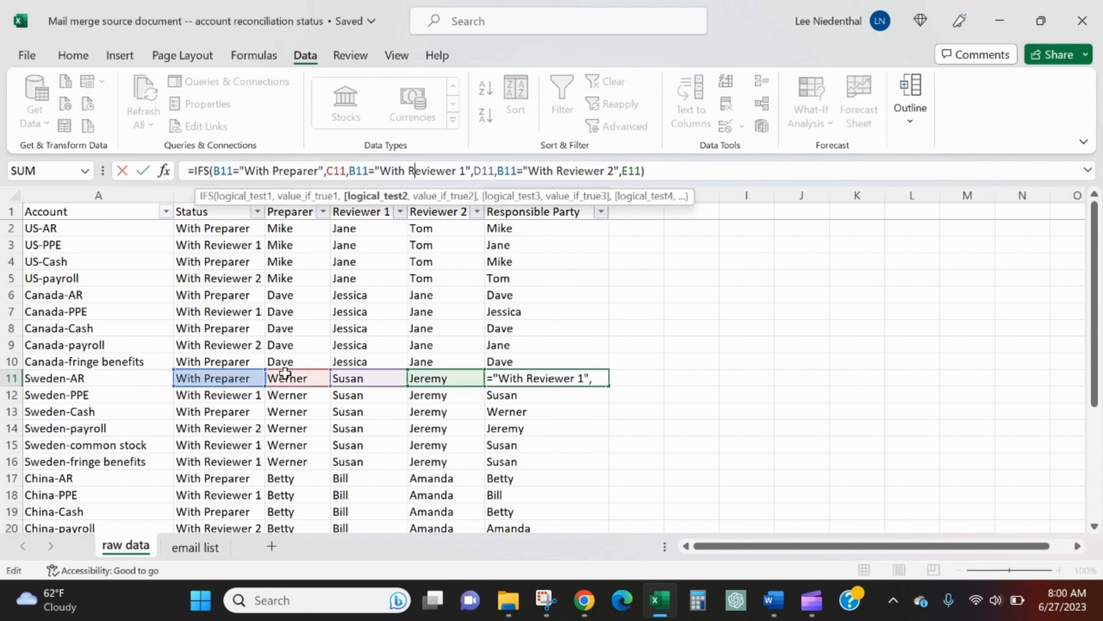
{"action": "key", "text": "Return"}
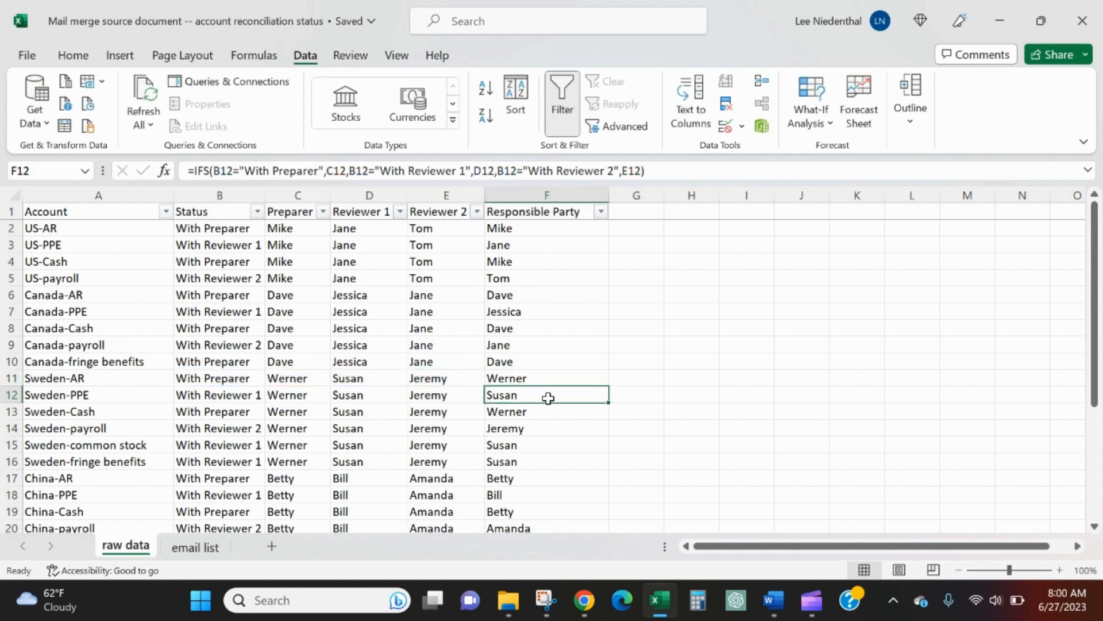
{"action": "left_click", "coordinate": [551, 377]}
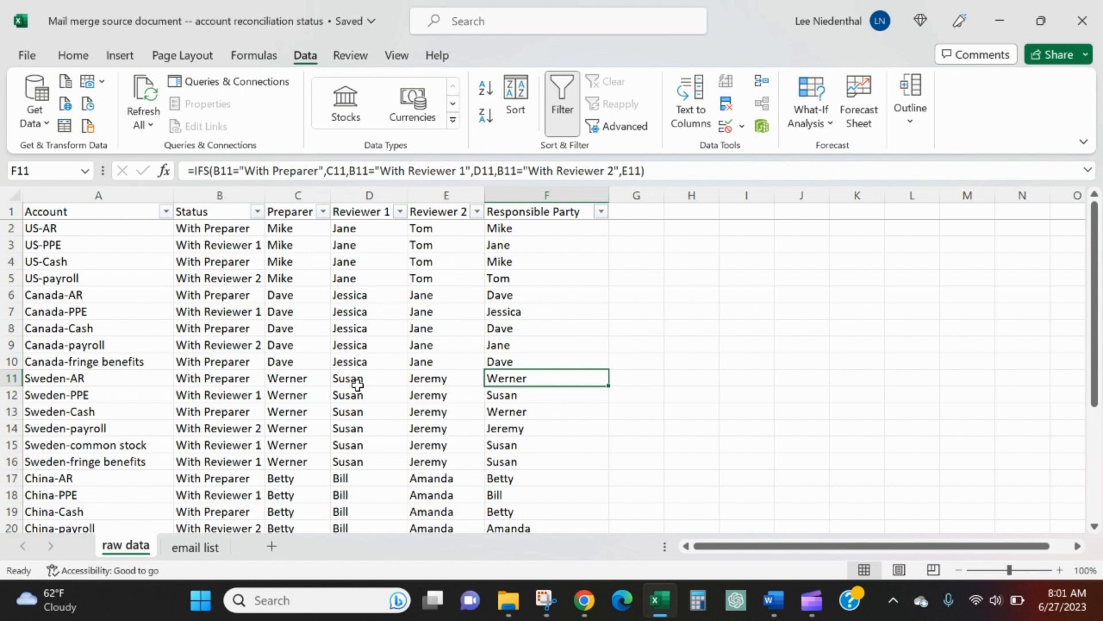
Add a new worksheet before the raw data sheet and name it summary
{"action": "left_click", "coordinate": [273, 546]}
{"action": "left_click_drag", "start_coordinate": [207, 555], "coordinate": [101, 555]}
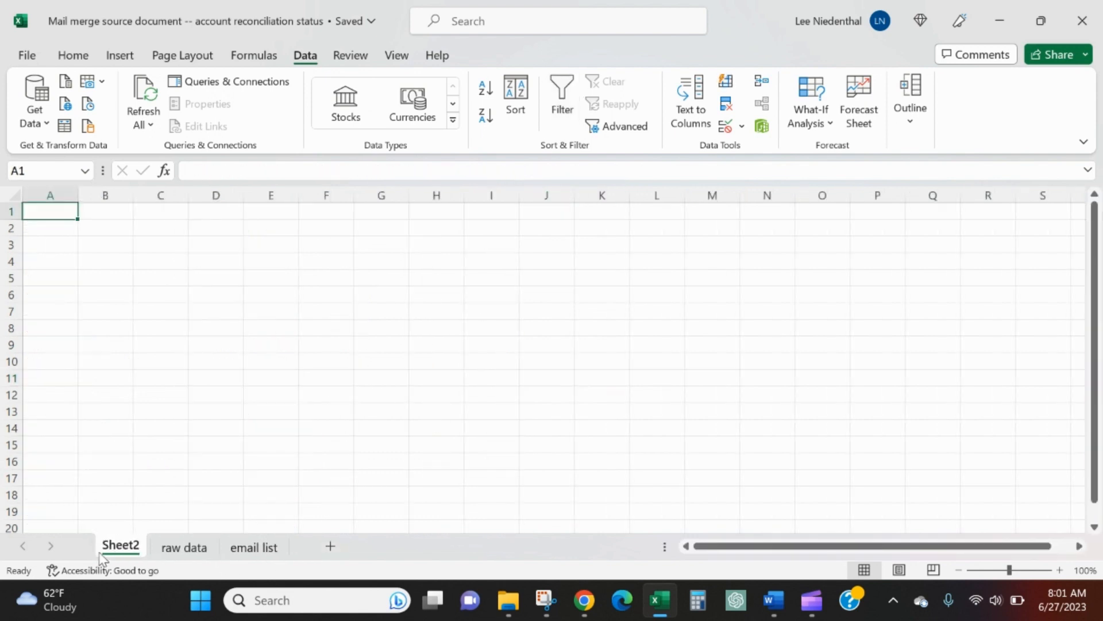
{"action": "double_click", "coordinate": [117, 545]}
{"action": "type", "text": "summary"}
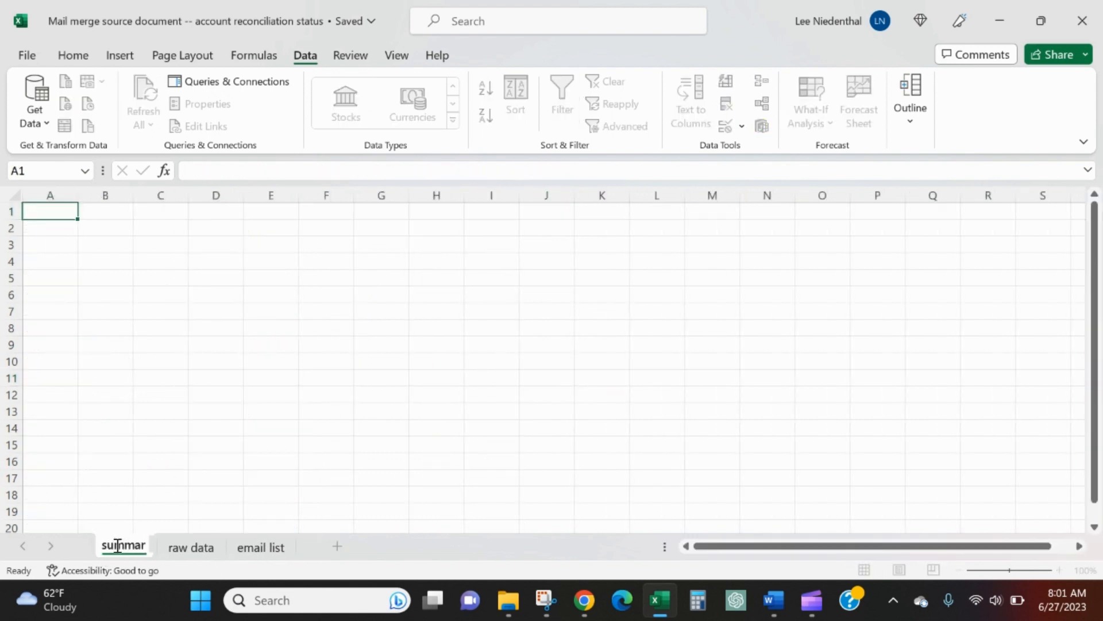
{"action": "key", "text": "Return"}
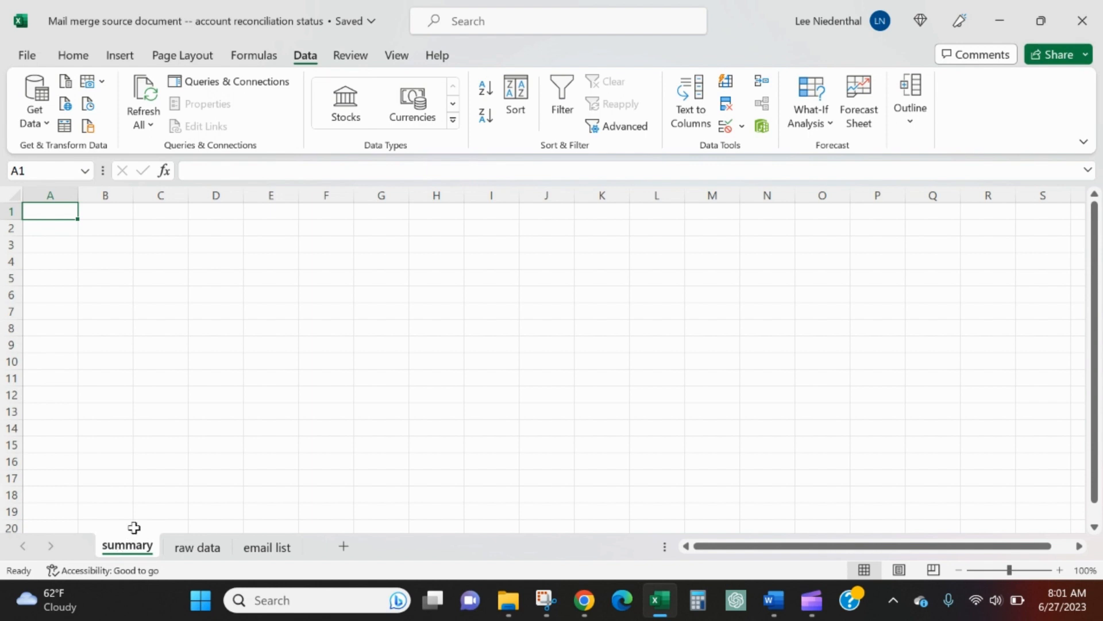
On the raw data sheet, select the Responsible Party column from its header down to the last row
{"action": "left_click", "coordinate": [187, 548]}
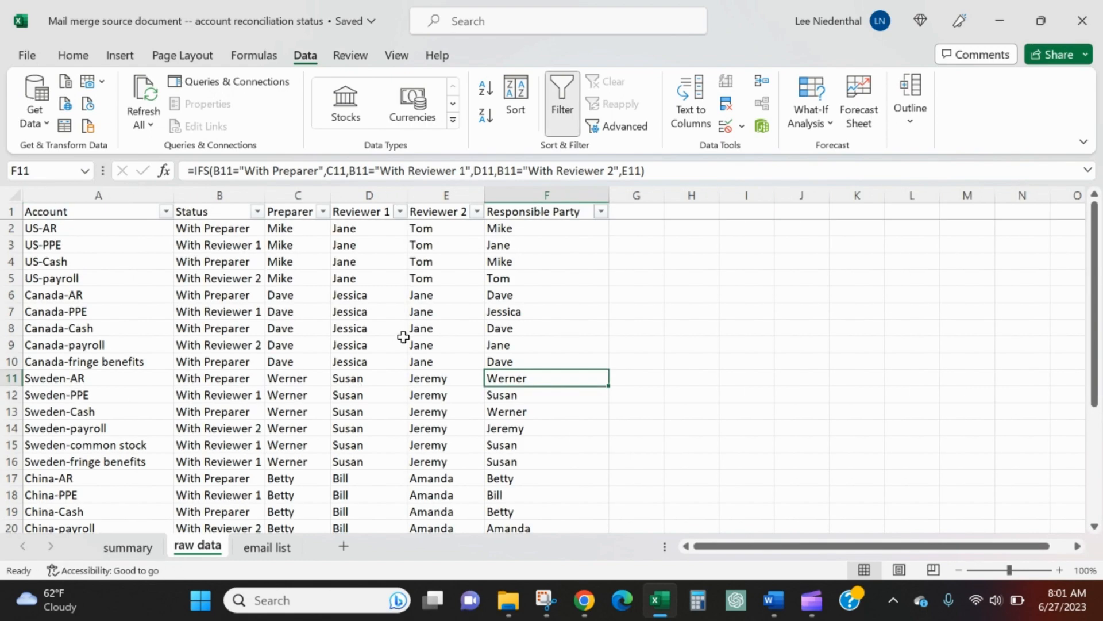
{"action": "left_click", "coordinate": [525, 212]}
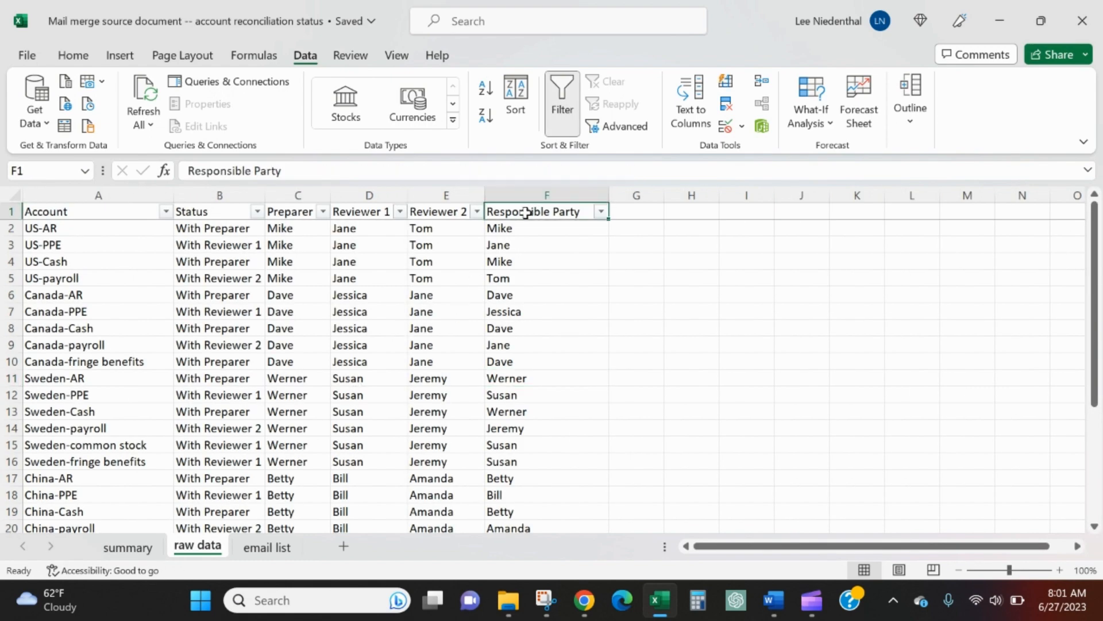
{"action": "key", "text": "ctrl+shift+Down"}
{"action": "scroll", "coordinate": [525, 212], "scroll_direction": "up", "scroll_amount": 4}
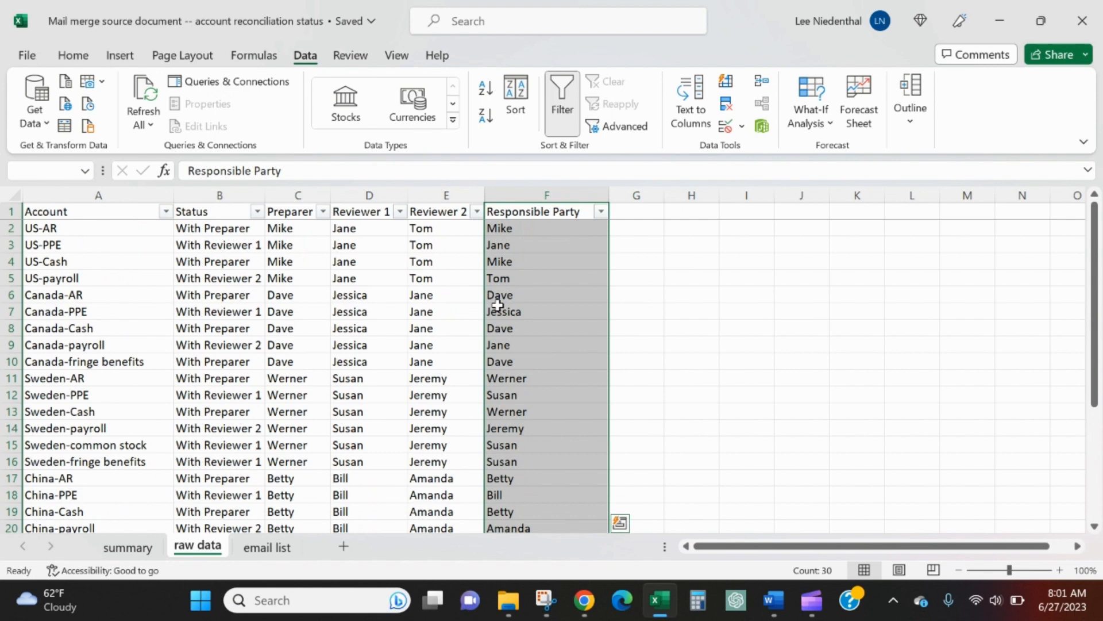
In cell A1 of the summary sheet, enter =UNIQUE('raw data'!F1:F30,FALSE,) to list each responsible party once
{"action": "left_click", "coordinate": [128, 547]}
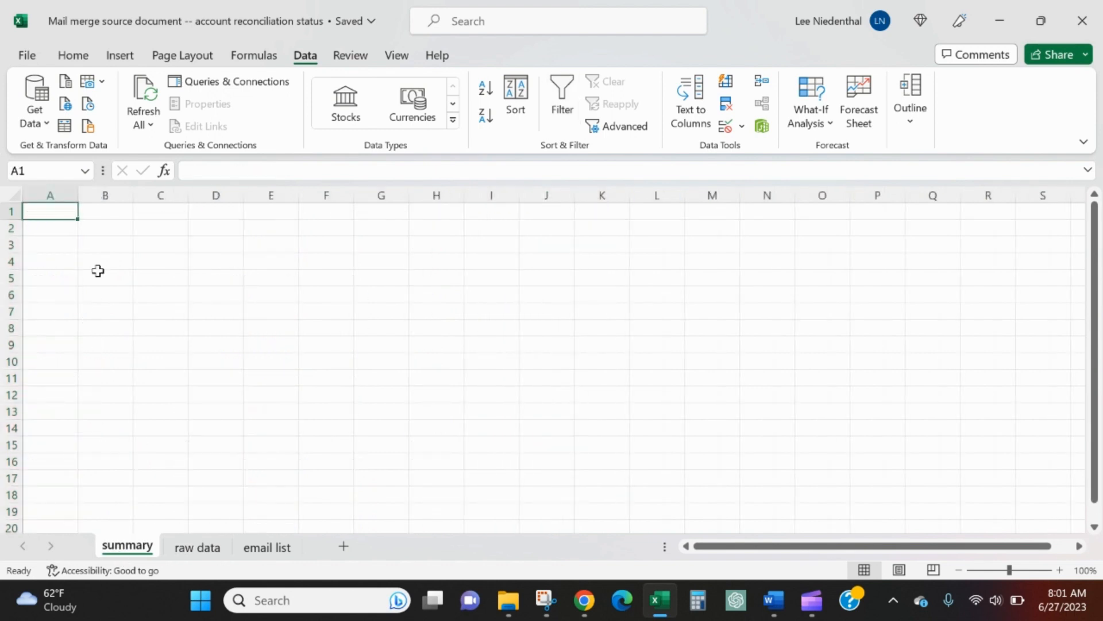
{"action": "type", "text": "=um"}
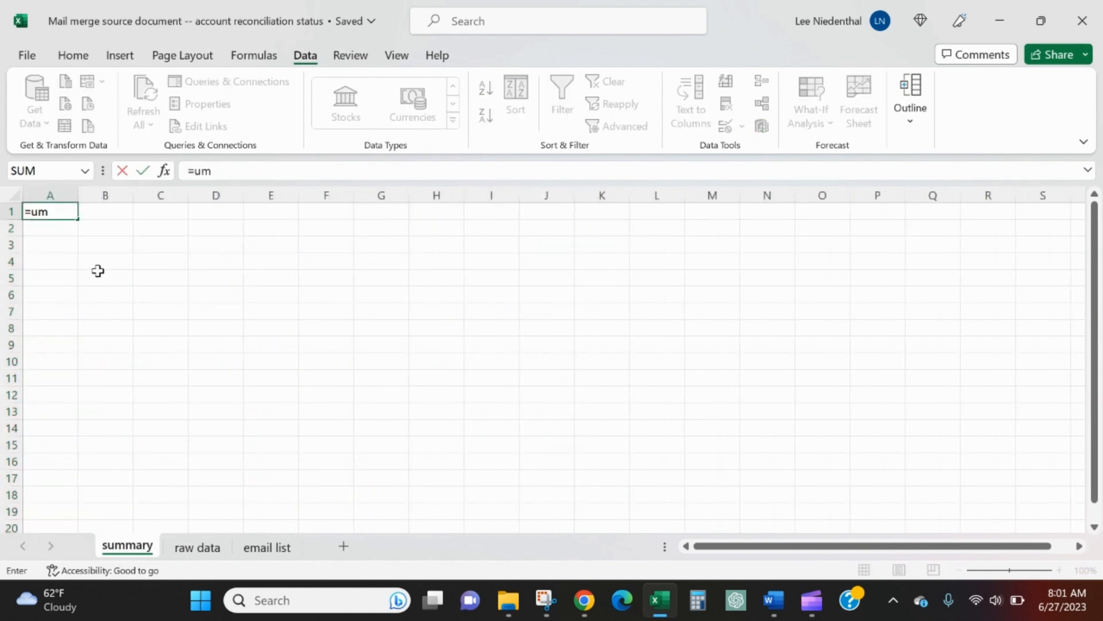
{"action": "key", "text": "BackSpace"}
{"action": "type", "text": "nique("}
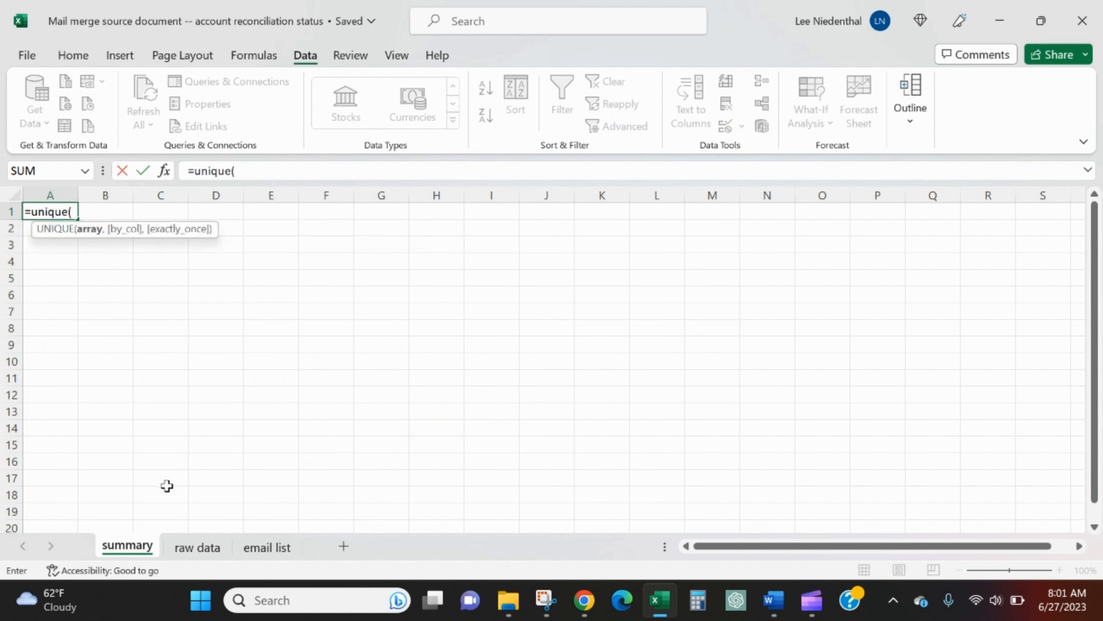
{"action": "left_click", "coordinate": [205, 549]}
{"action": "left_click", "coordinate": [508, 210]}
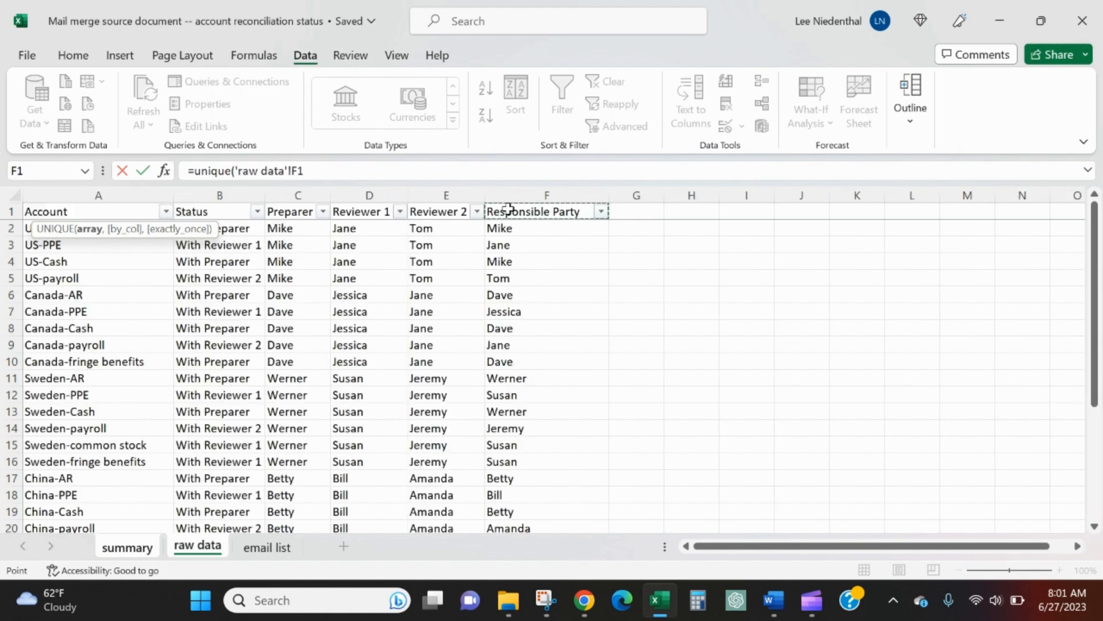
{"action": "key", "text": "ctrl+shift+Down"}
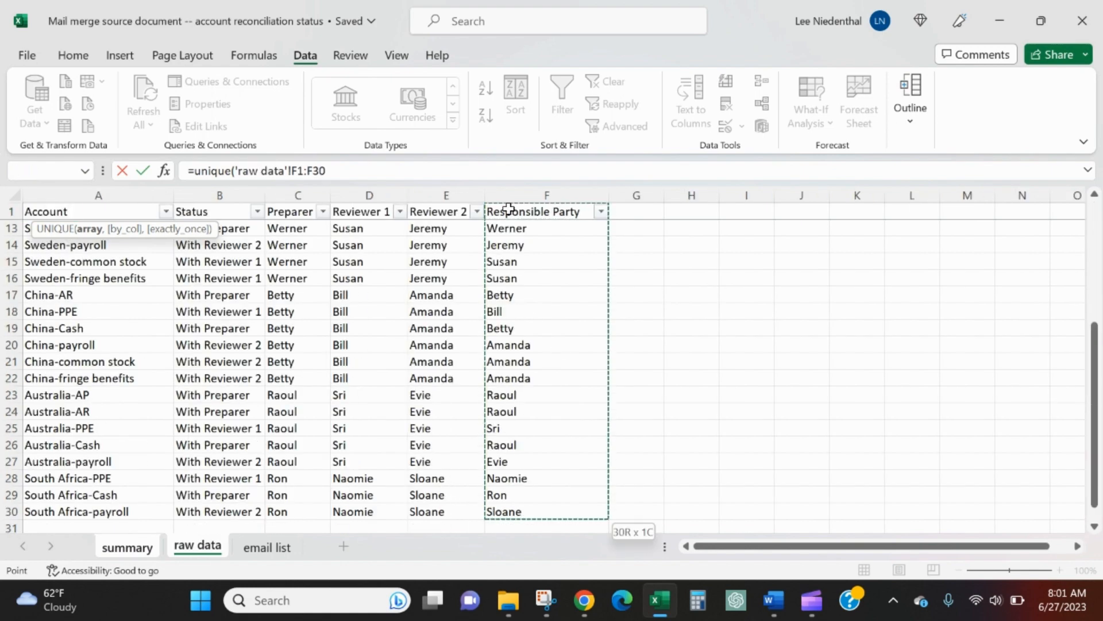
{"action": "type", "text": ","}
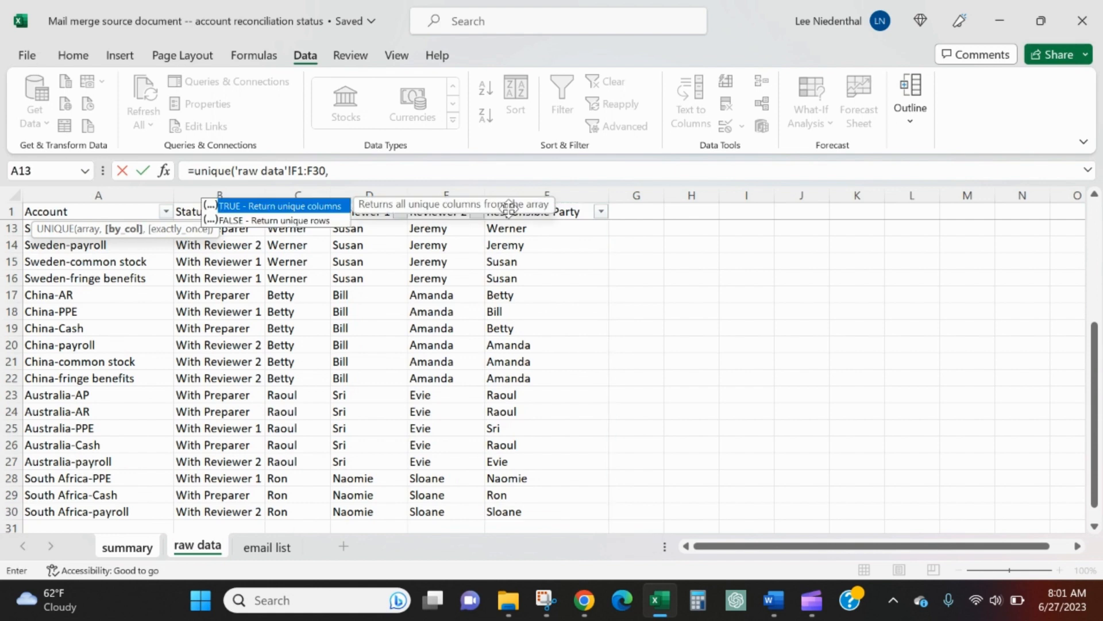
{"action": "type", "text": "false,"}
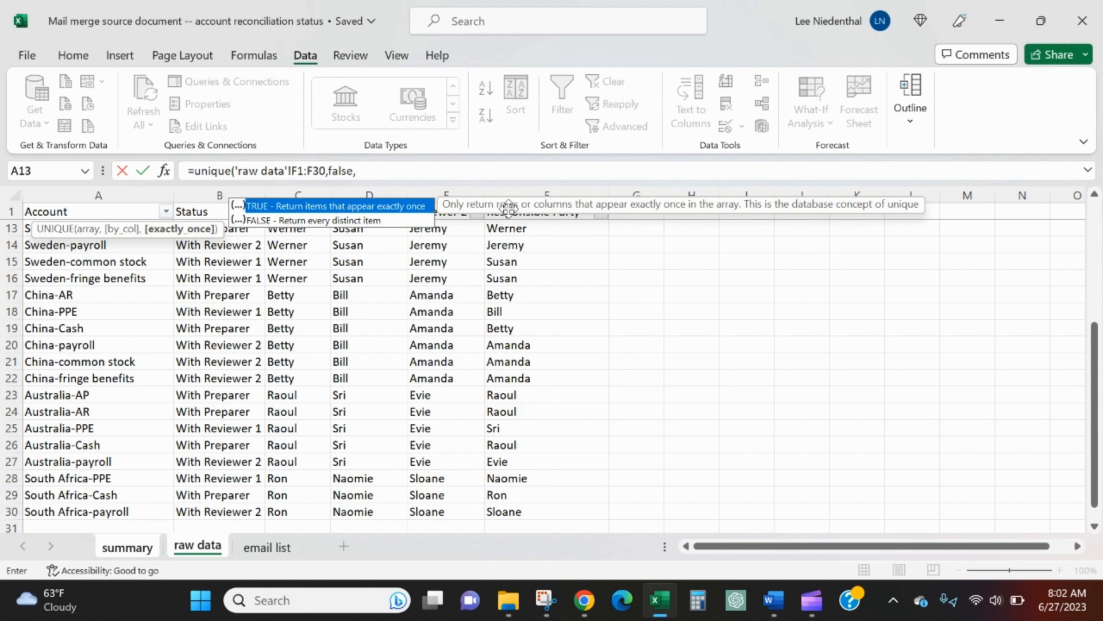
{"action": "key", "text": "Down"}
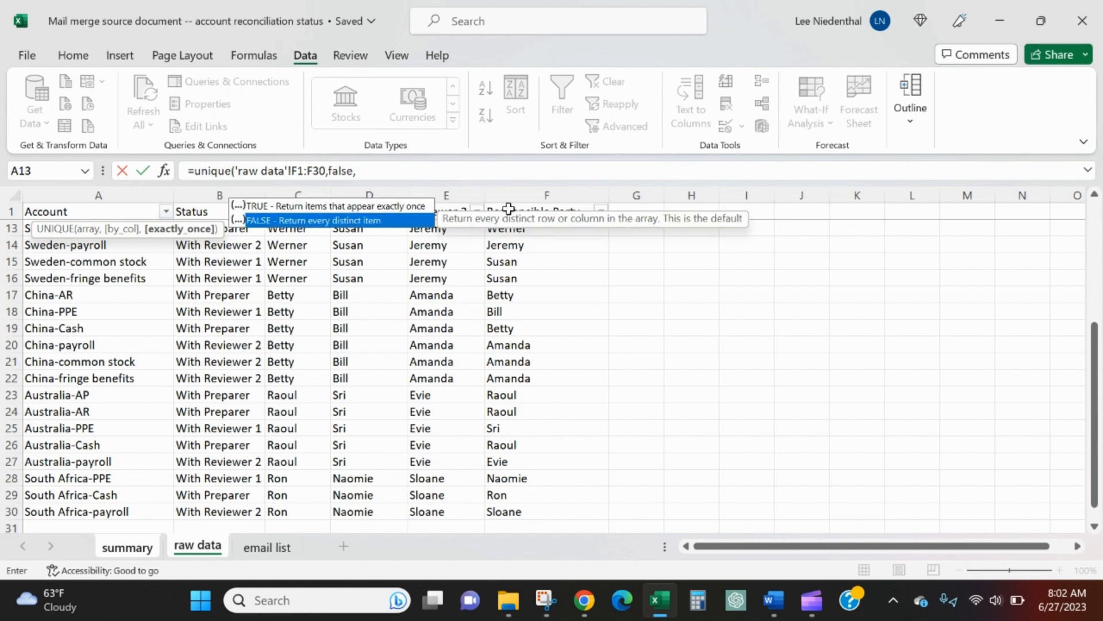
{"action": "key", "text": "Return"}
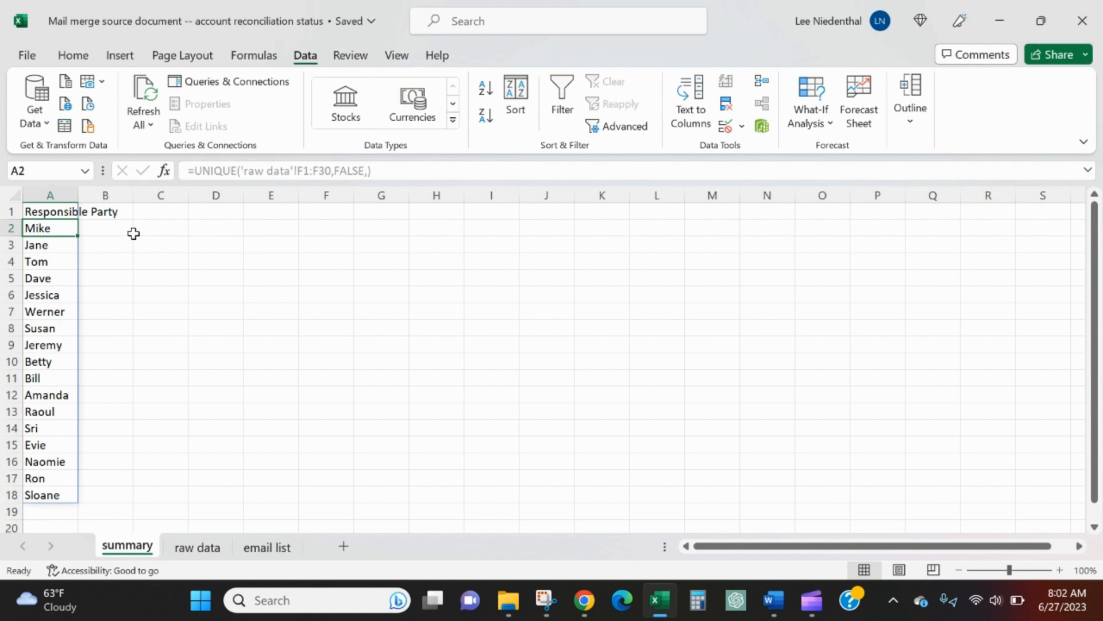
Set the exactly_once argument of the UNIQUE formula in A1 to FALSE and select the resulting list of names
{"action": "left_click", "coordinate": [44, 212]}
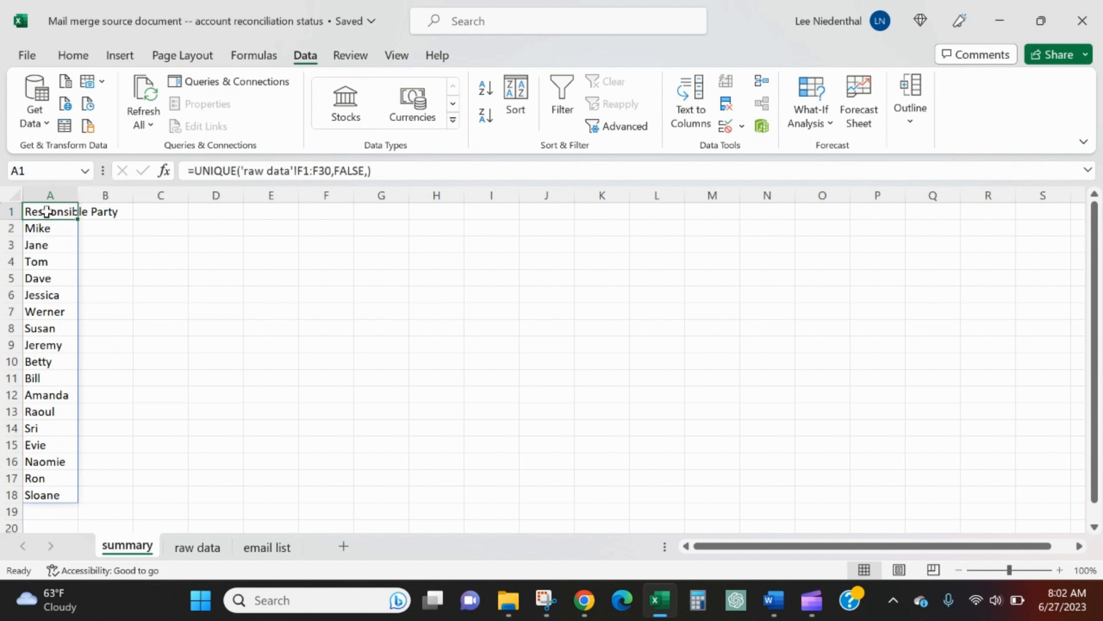
{"action": "left_click", "coordinate": [377, 168]}
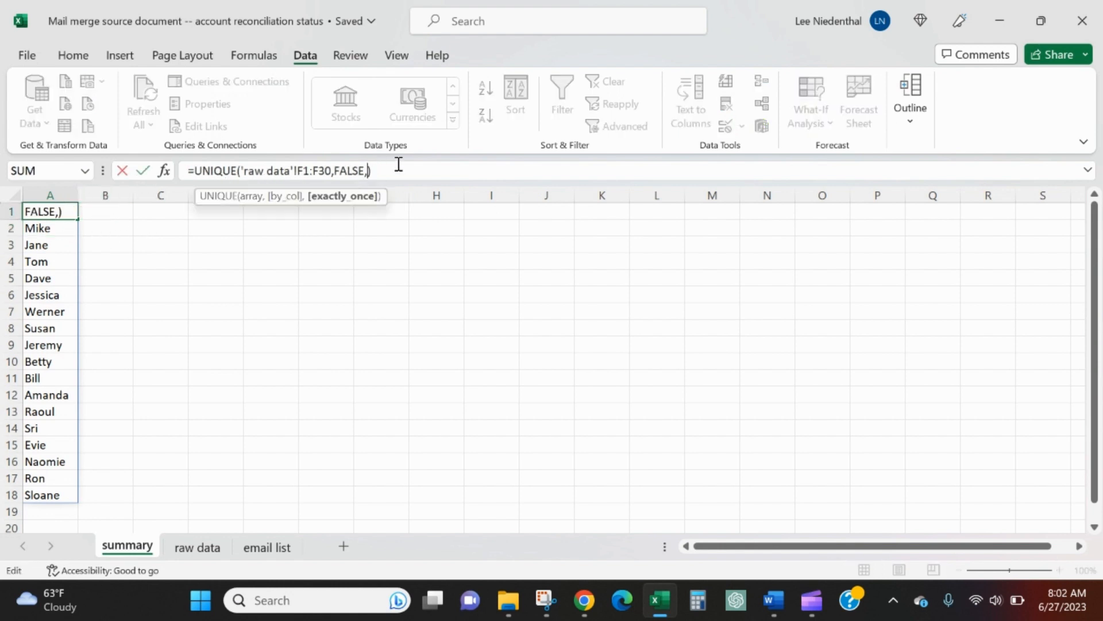
{"action": "type", "text": "false"}
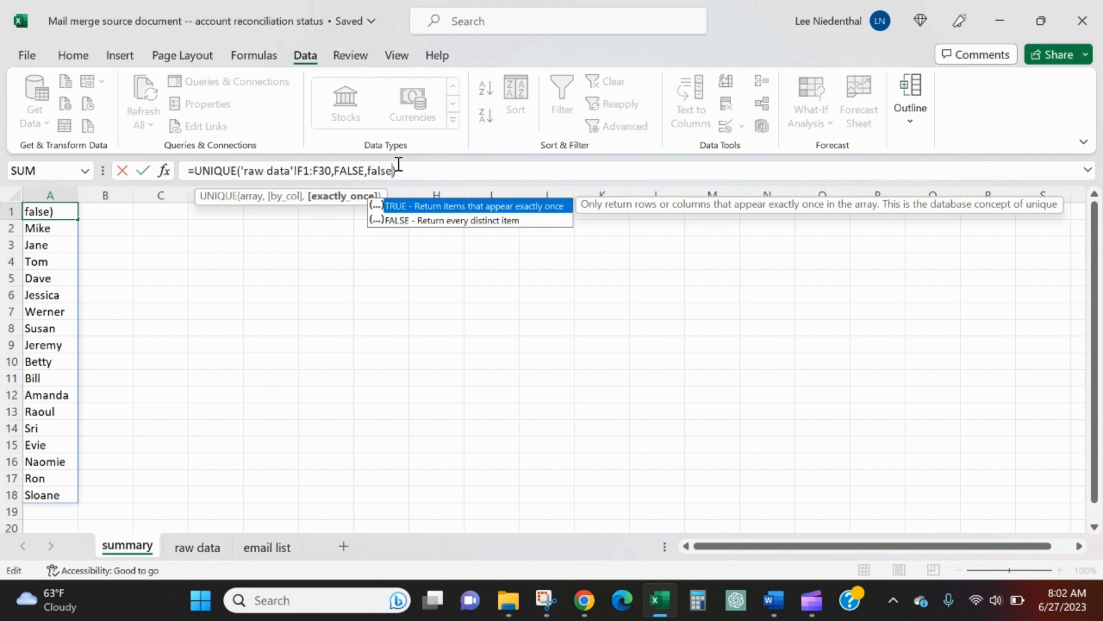
{"action": "key", "text": "Return"}
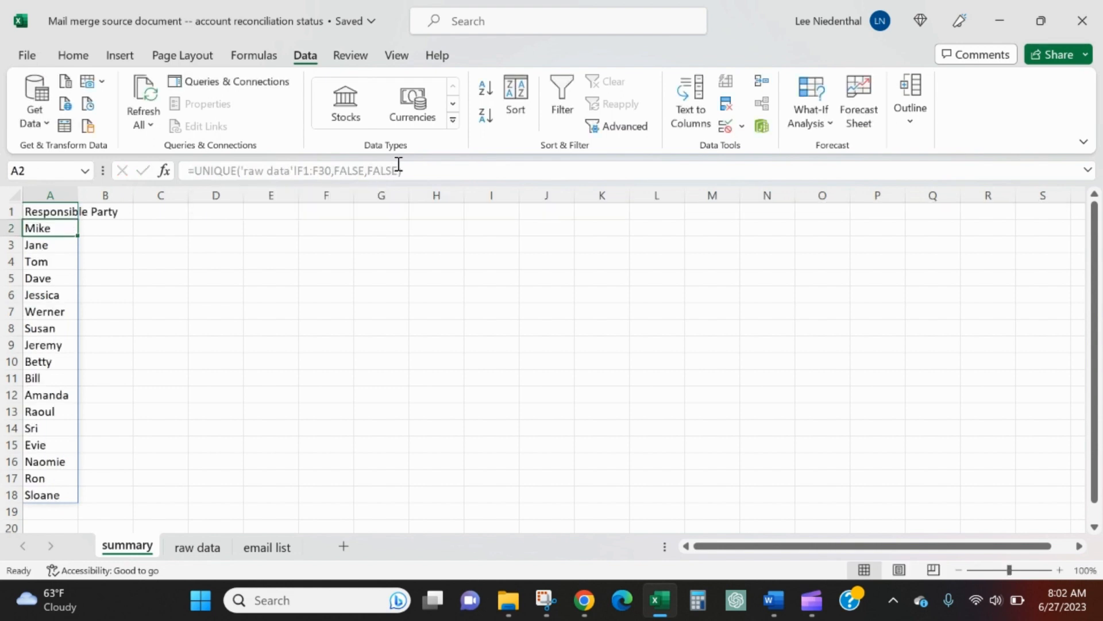
{"action": "key", "text": "ctrl+shift+Down"}
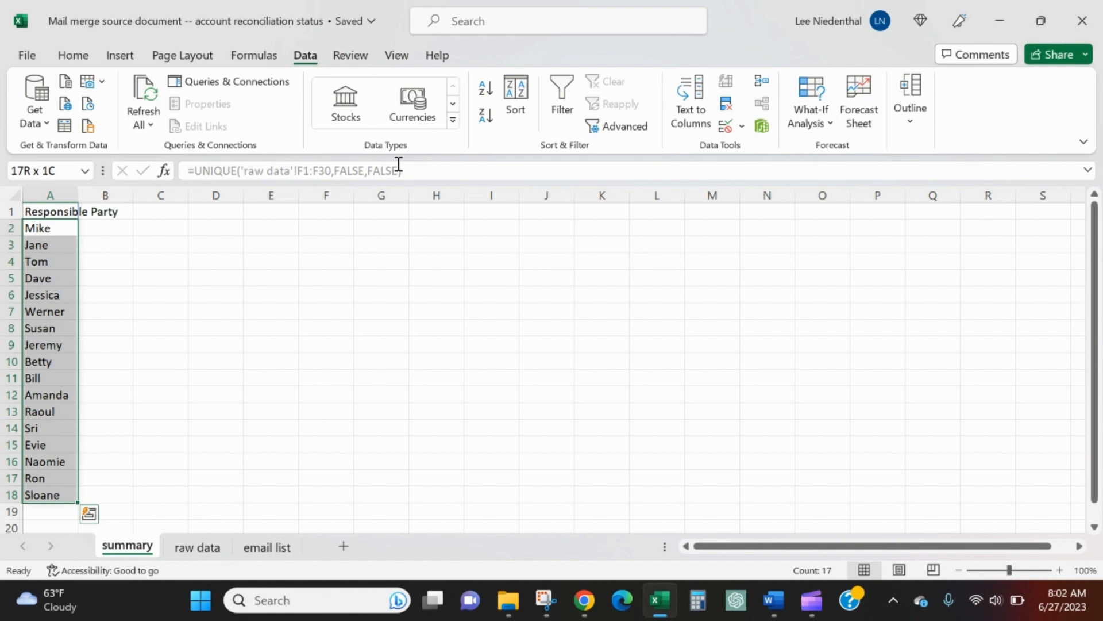
Copy the Responsible Party column from the raw data sheet and paste it as values starting at B1 of the summary sheet
{"action": "left_click", "coordinate": [197, 547]}
{"action": "key", "text": "ctrl+c"}
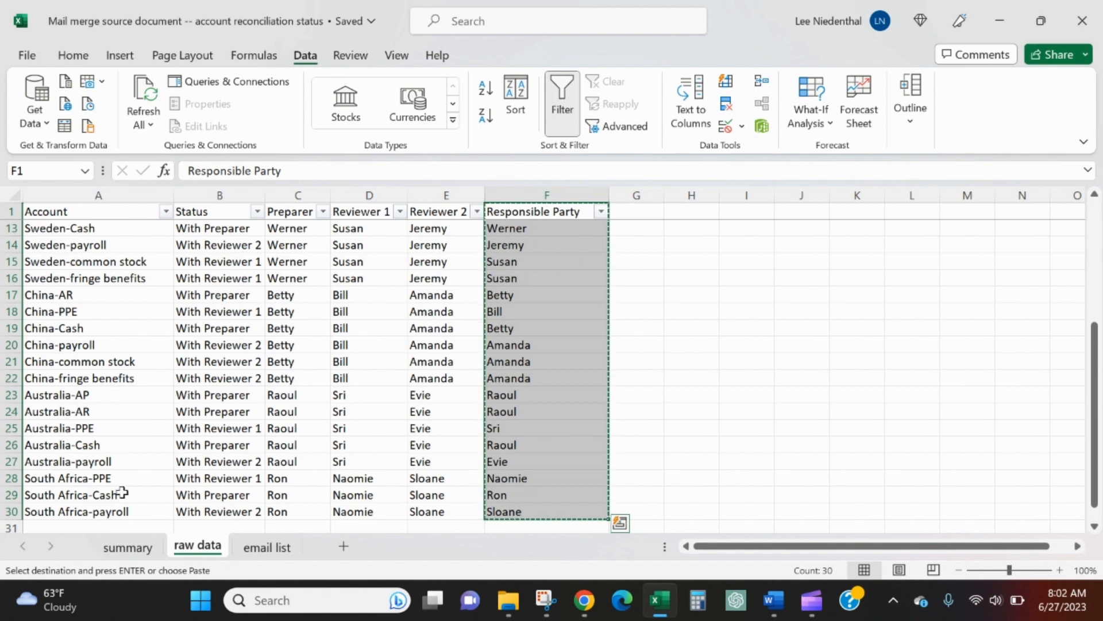
{"action": "left_click", "coordinate": [126, 546]}
{"action": "left_click", "coordinate": [121, 209]}
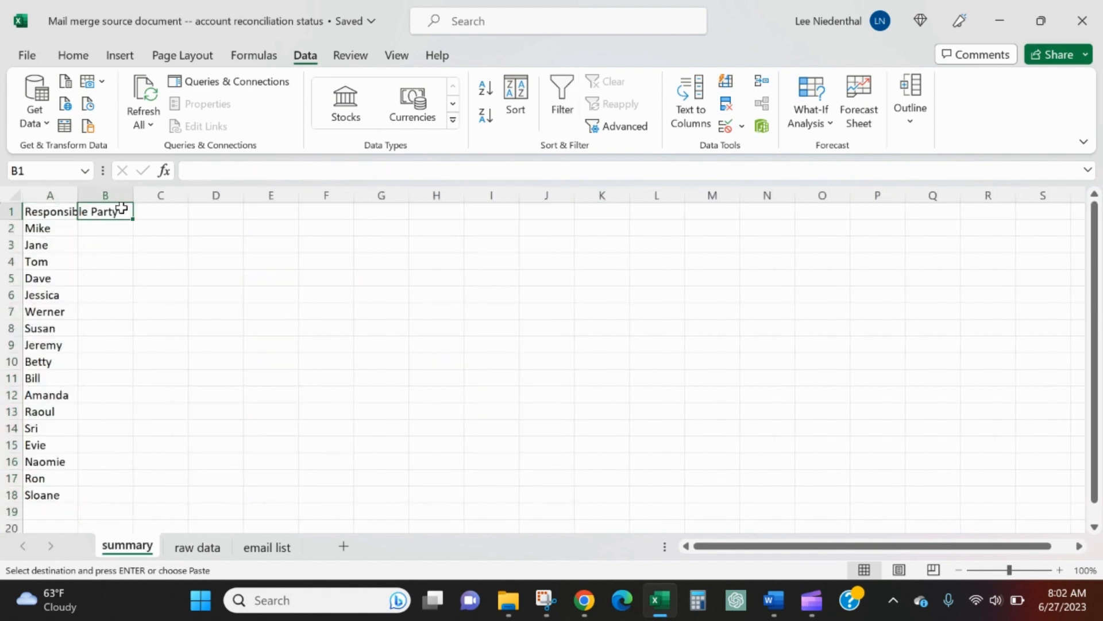
{"action": "key", "text": "ctrl+alt+v"}
{"action": "key", "text": "Return"}
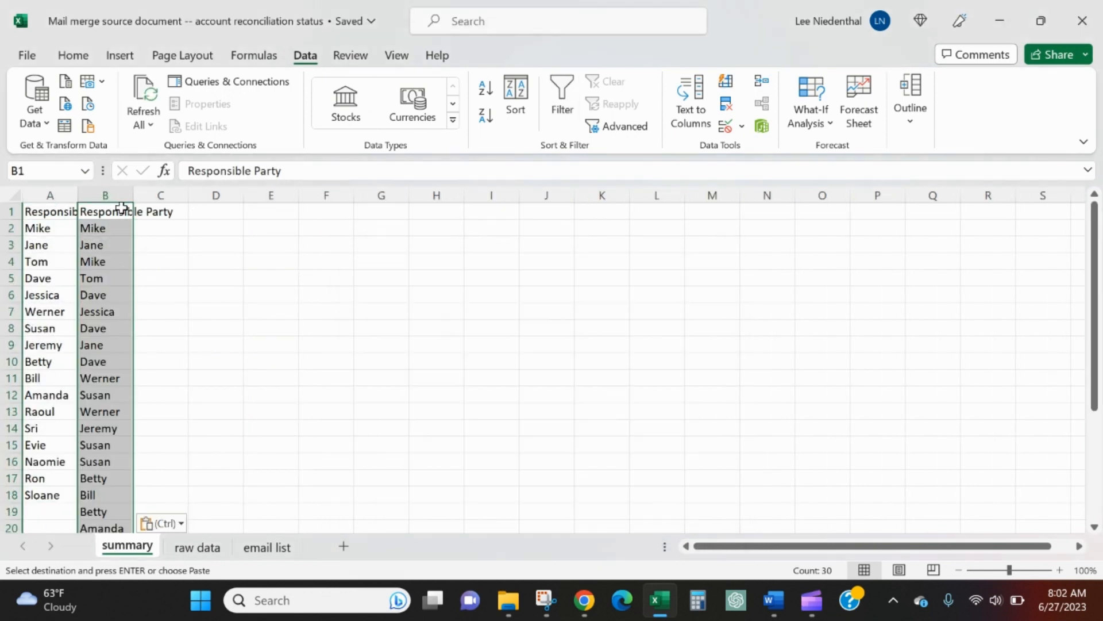
Remove duplicates from the pasted names in column B only, continuing with the current selection
{"action": "left_click", "coordinate": [726, 104]}
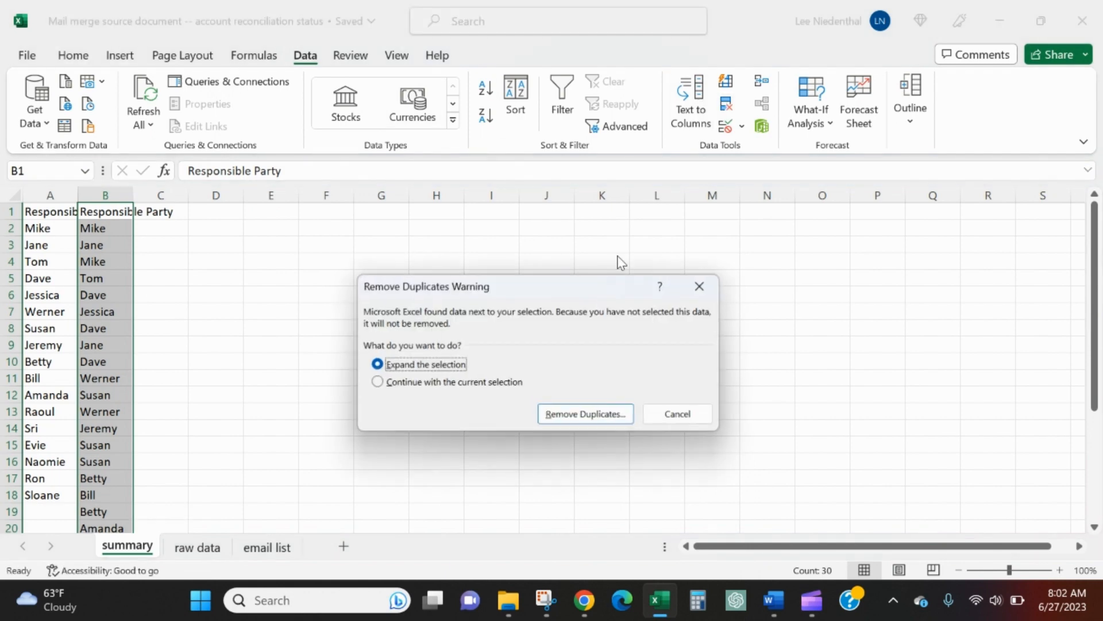
{"action": "left_click", "coordinate": [496, 384]}
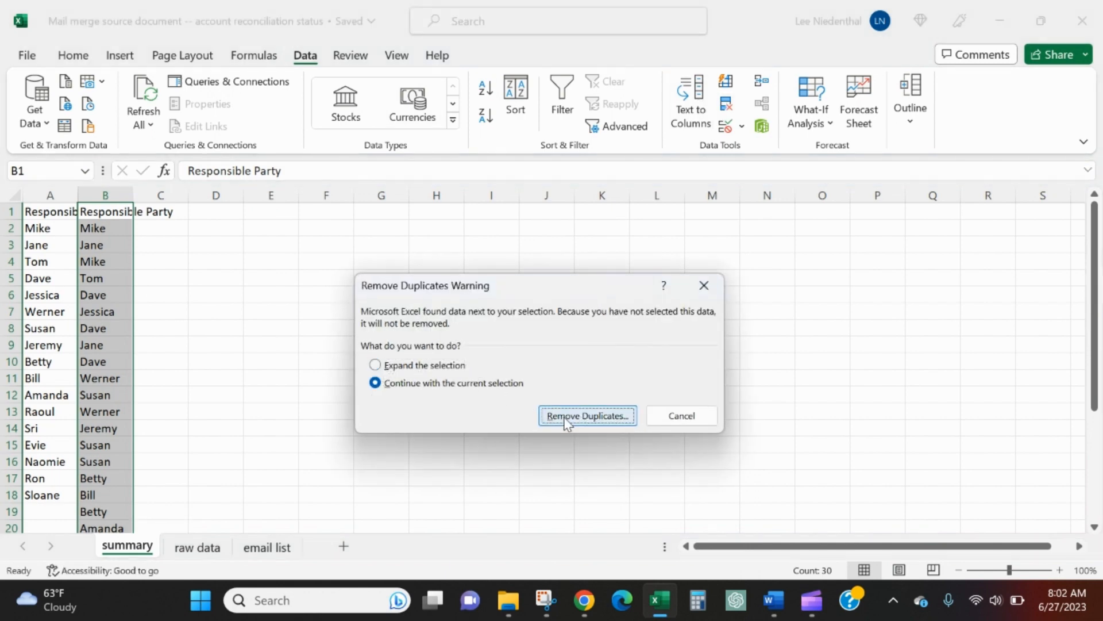
{"action": "left_click", "coordinate": [563, 416]}
{"action": "left_click", "coordinate": [576, 474]}
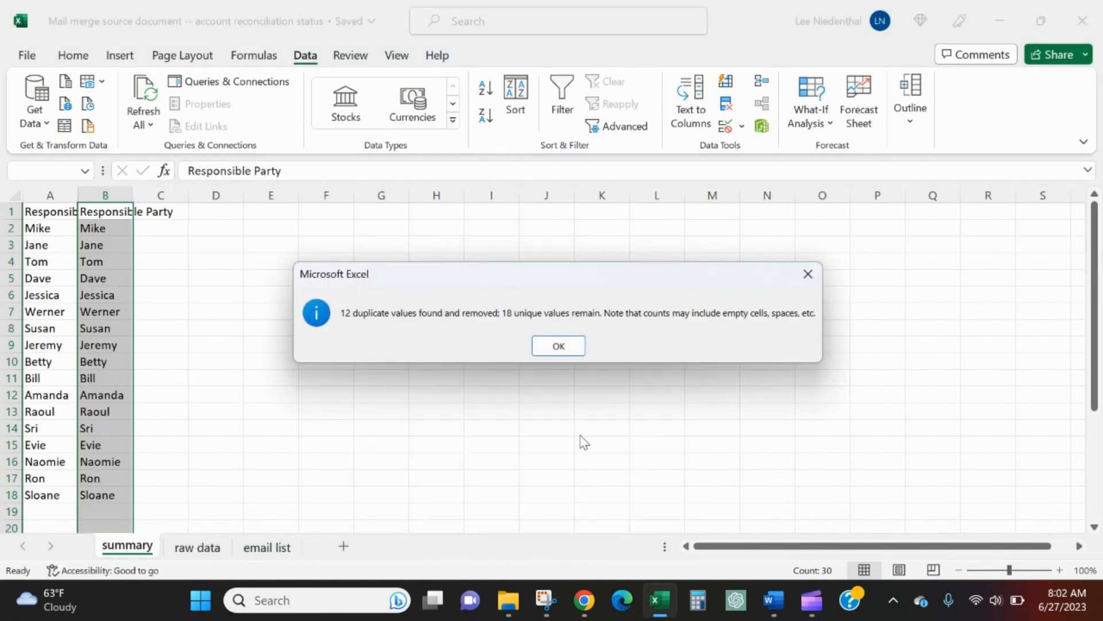
{"action": "left_click", "coordinate": [569, 347]}
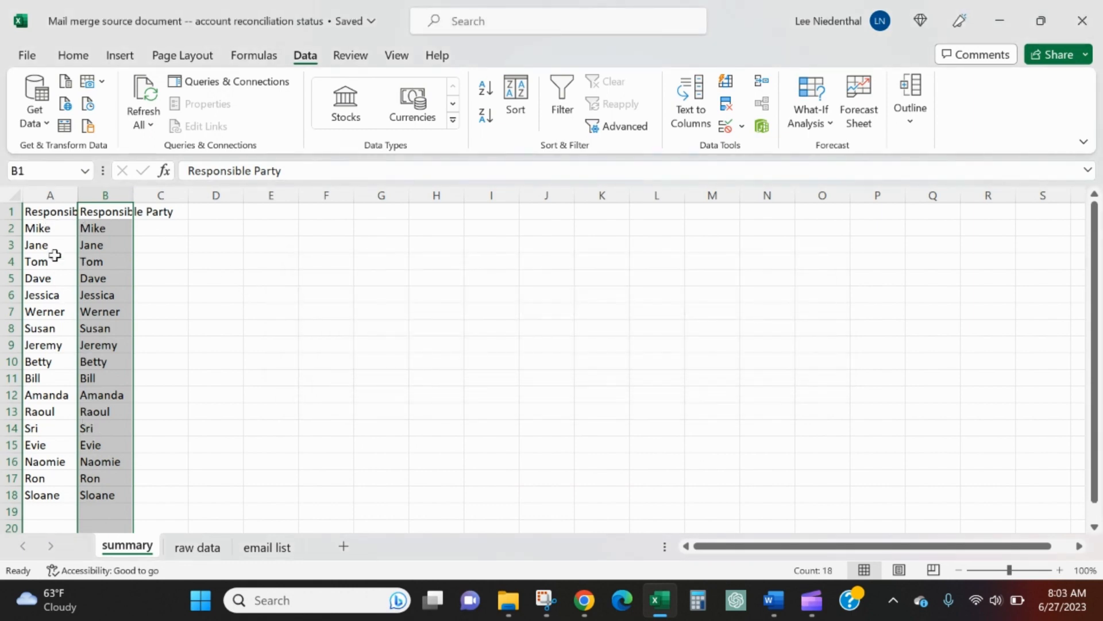
Delete column B with the pasted names from the summary sheet and autofit the width of column A
{"action": "left_click", "coordinate": [44, 212]}
{"action": "left_click", "coordinate": [40, 229]}
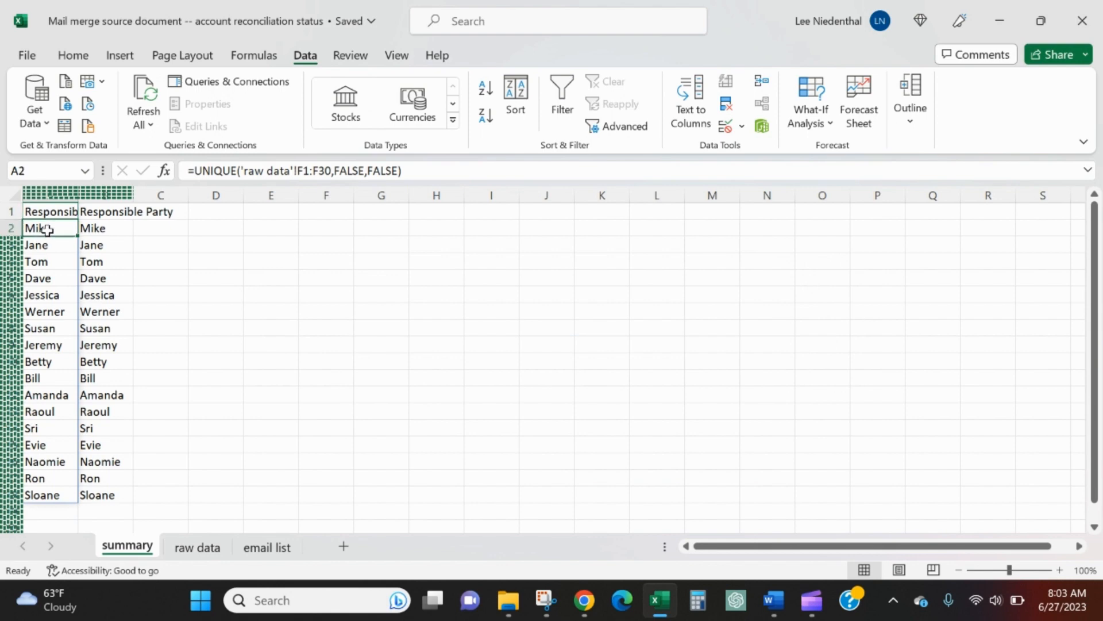
{"action": "left_click", "coordinate": [42, 248]}
{"action": "left_click", "coordinate": [121, 194]}
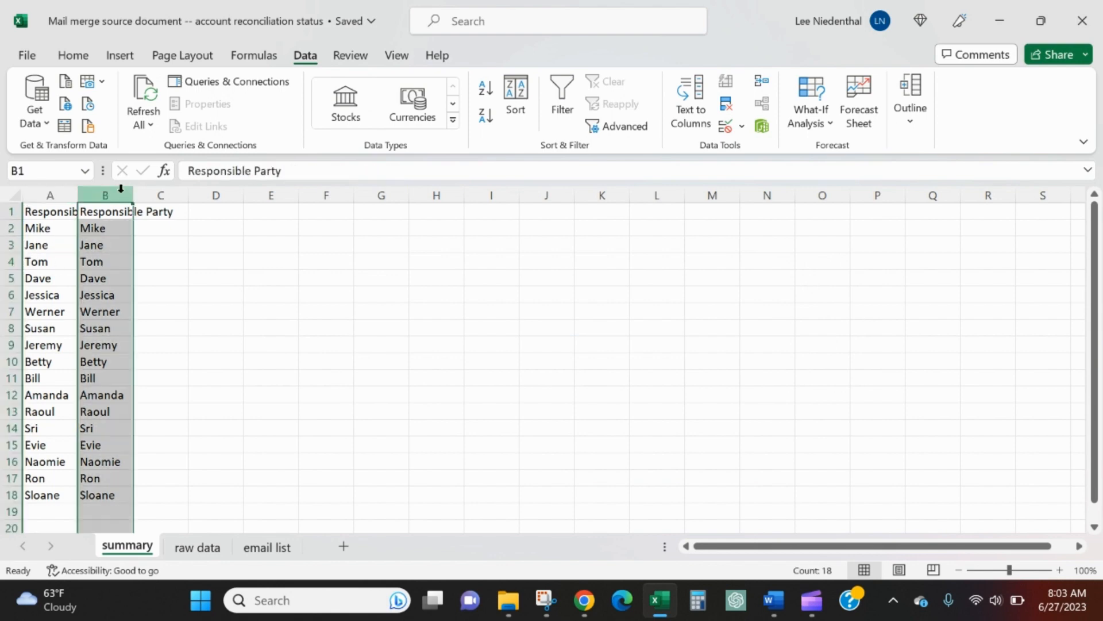
{"action": "right_click", "coordinate": [122, 194]}
{"action": "left_click", "coordinate": [212, 420]}
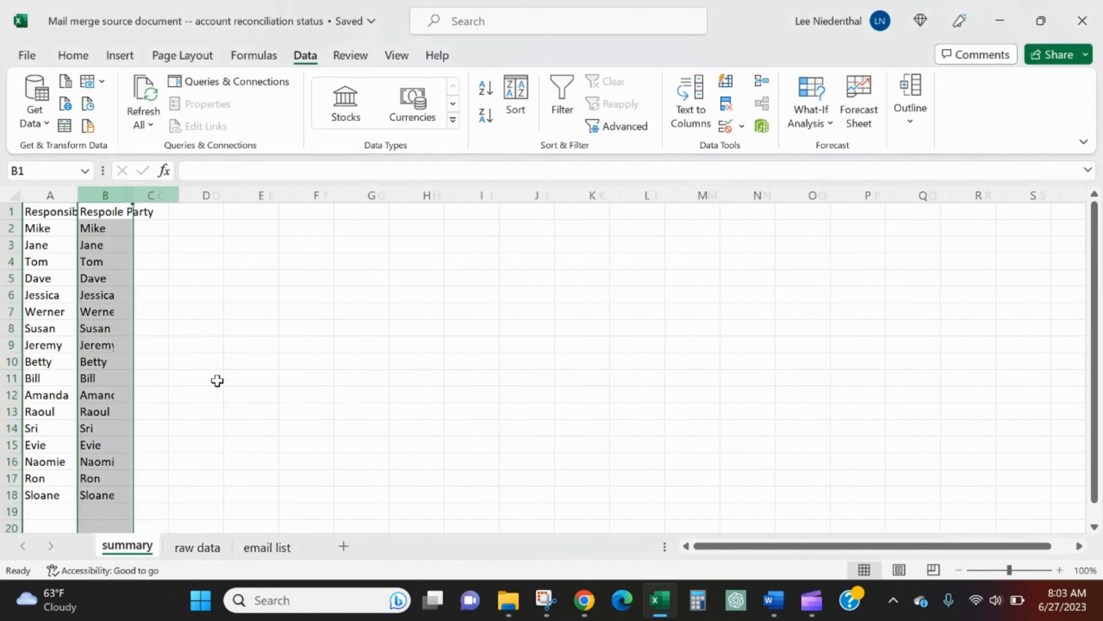
{"action": "left_click", "coordinate": [161, 241]}
{"action": "double_click", "coordinate": [79, 191]}
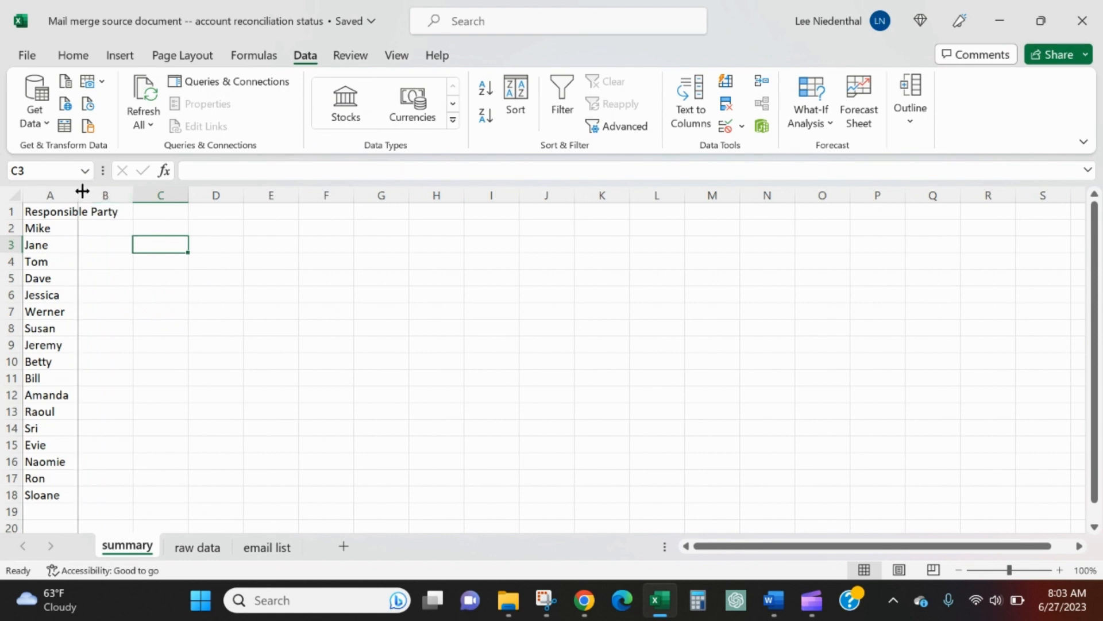
{"action": "left_click", "coordinate": [65, 212]}
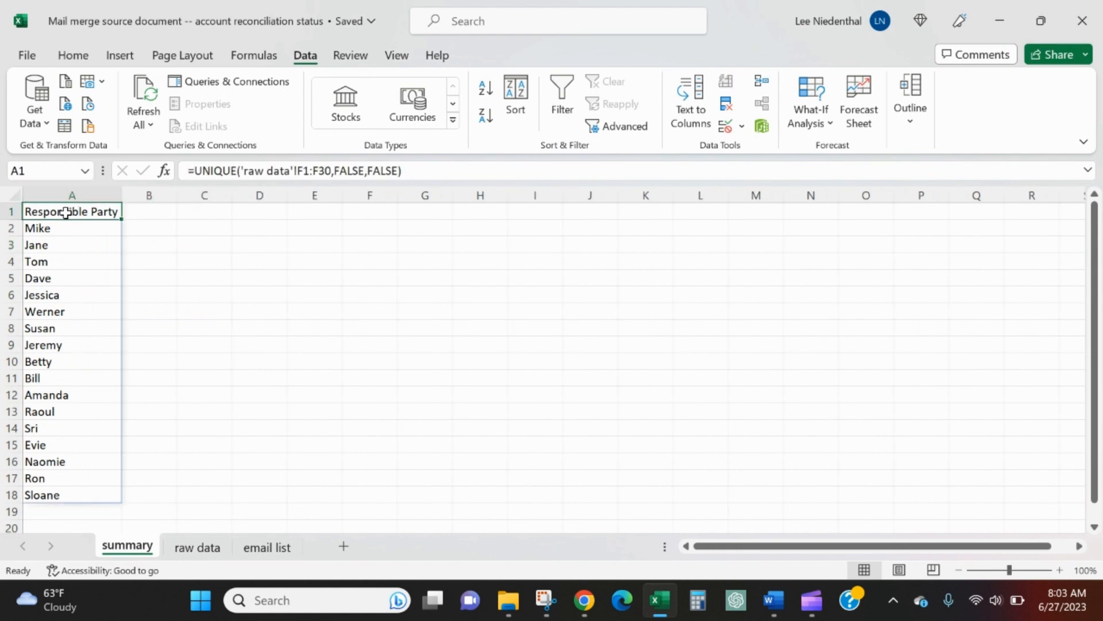
Enter the heading Tasks in Queue in cell B1
{"action": "left_click", "coordinate": [162, 212]}
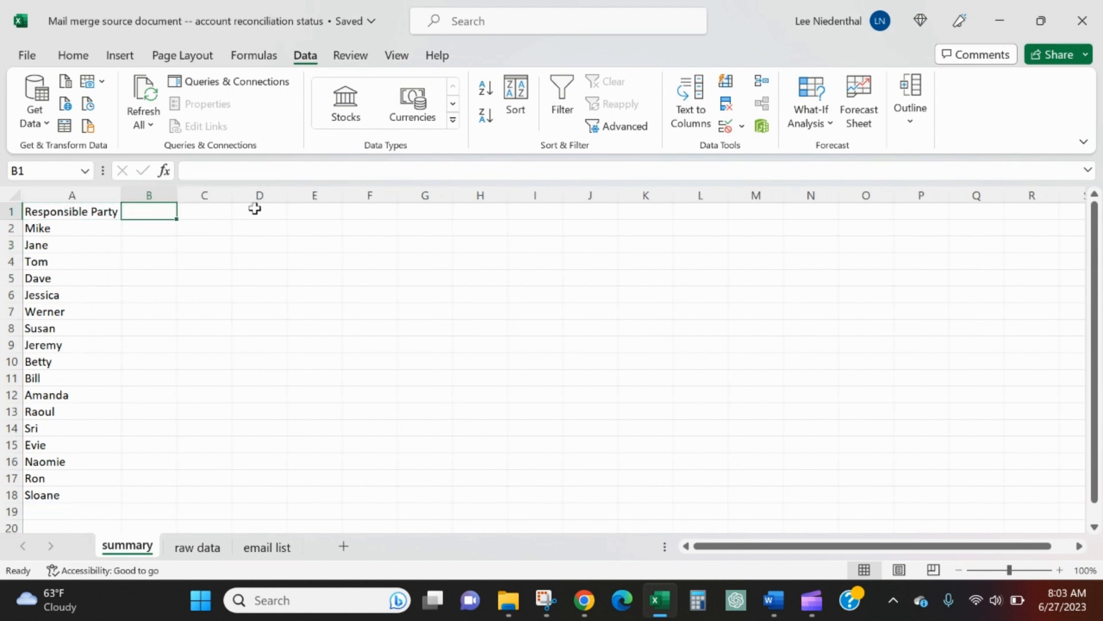
{"action": "type", "text": "Tas"}
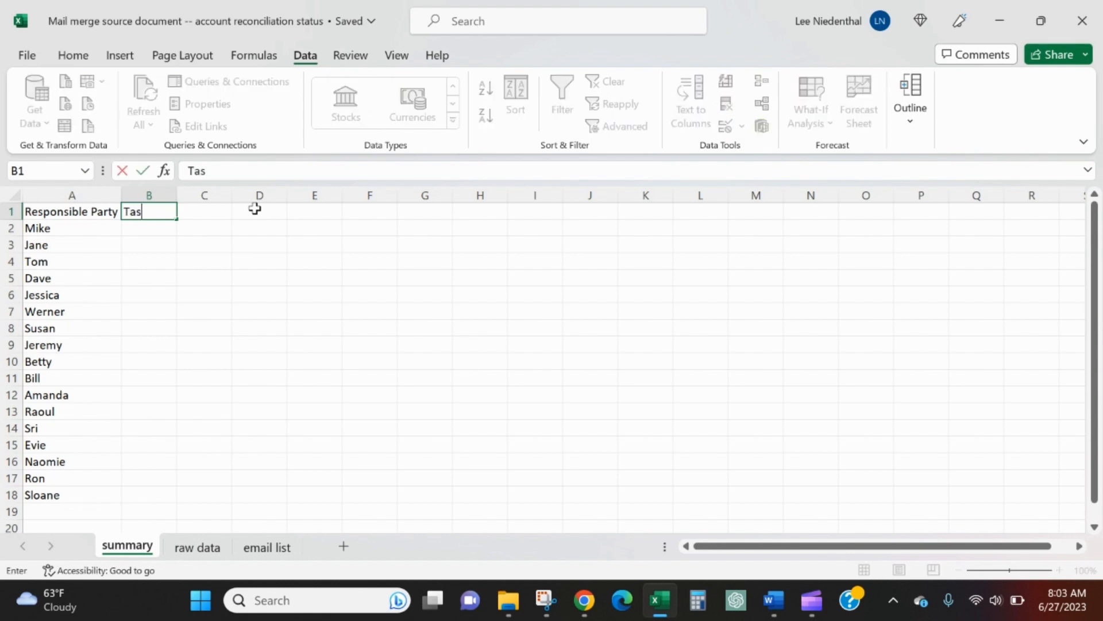
{"action": "type", "text": "ks in Queue"}
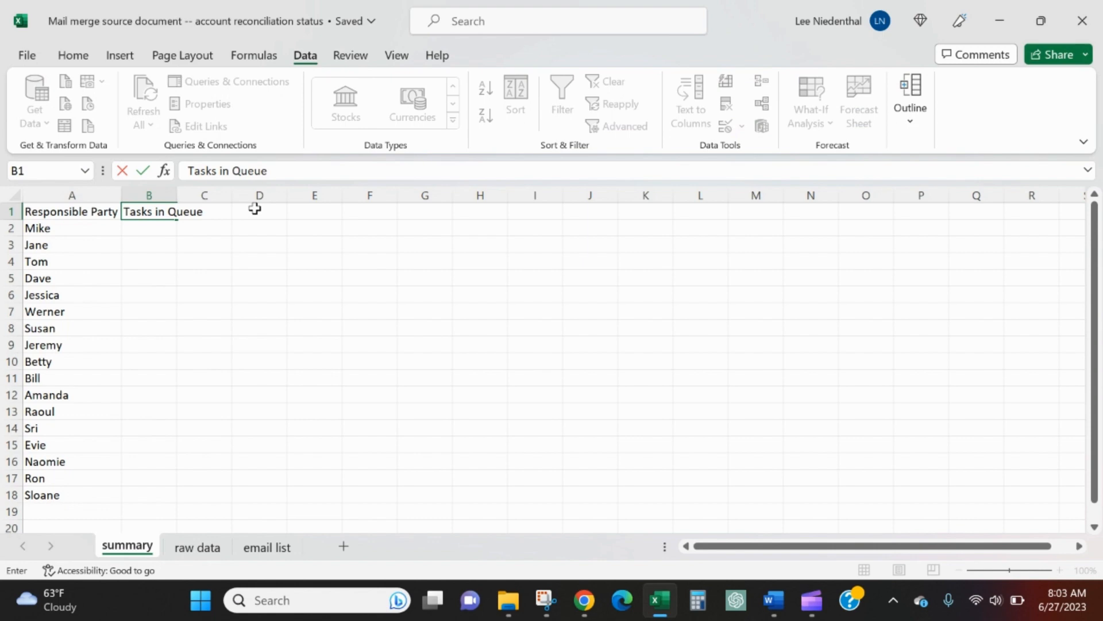
{"action": "key", "text": "Return"}
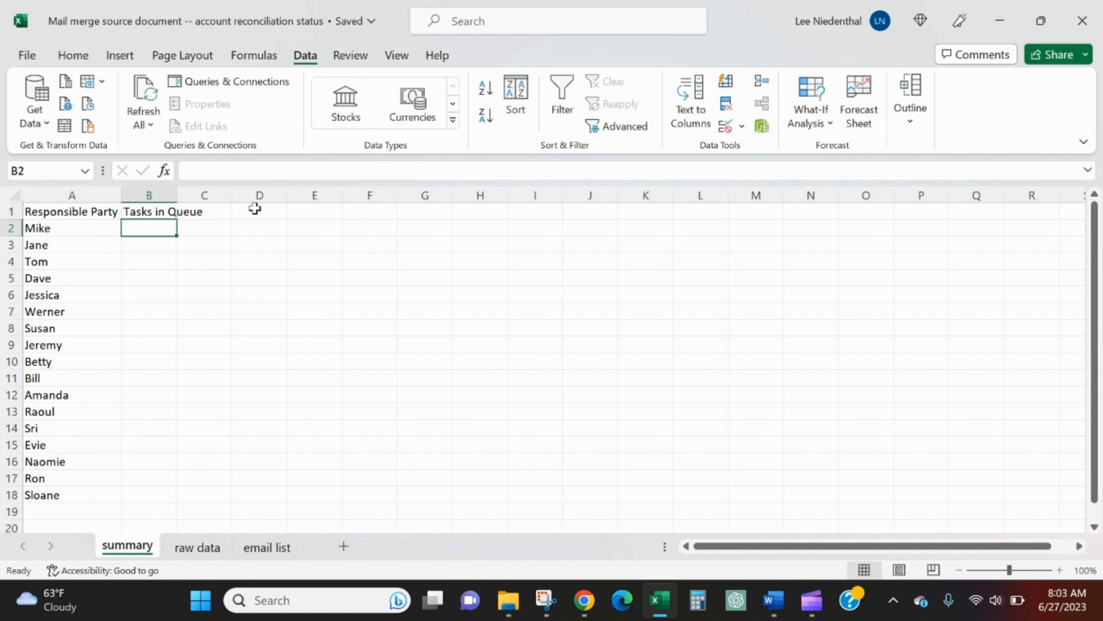
In B2, enter =COUNTIF('raw data'!$F$2:$F$30,summary!A2) to count the tasks held by the first responsible party
{"action": "type", "text": "=countif("}
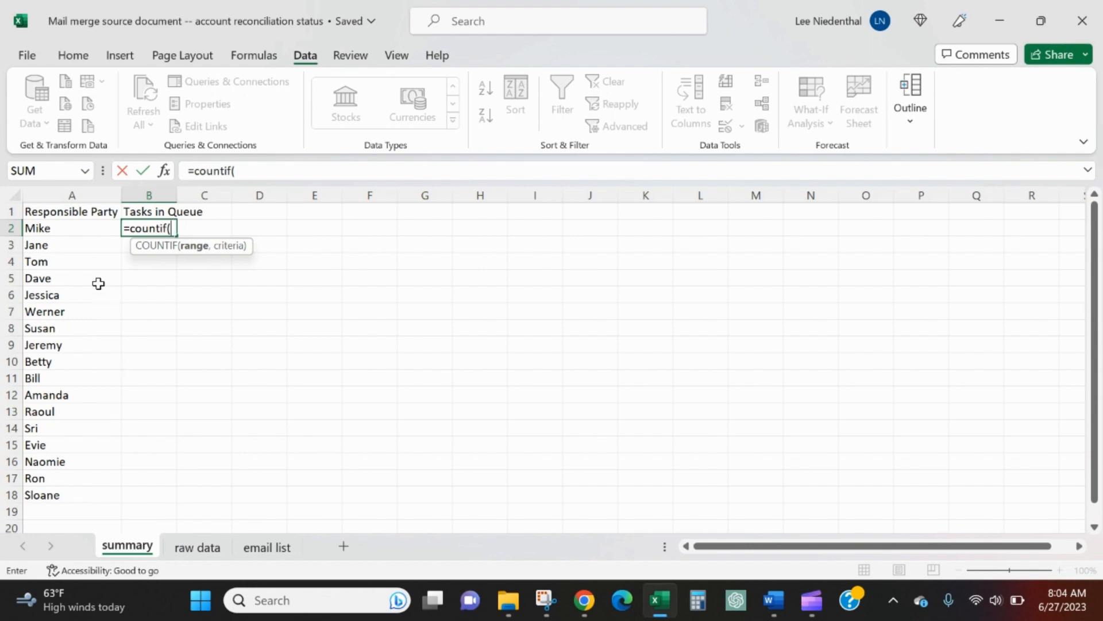
{"action": "left_click", "coordinate": [197, 553]}
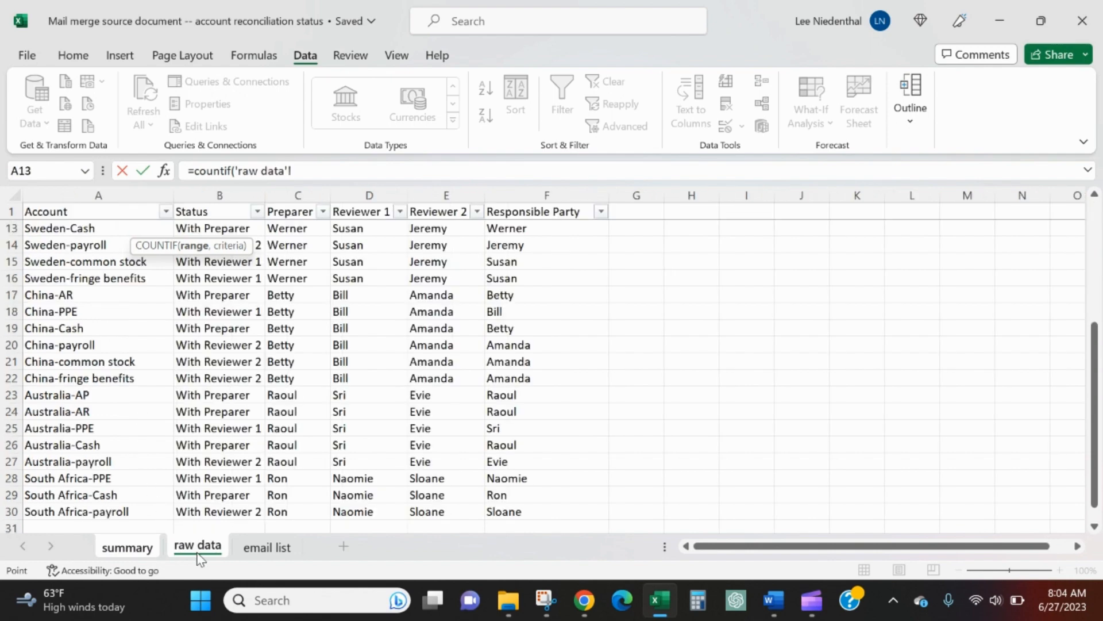
{"action": "left_click", "coordinate": [540, 212]}
{"action": "key", "text": "Down"}
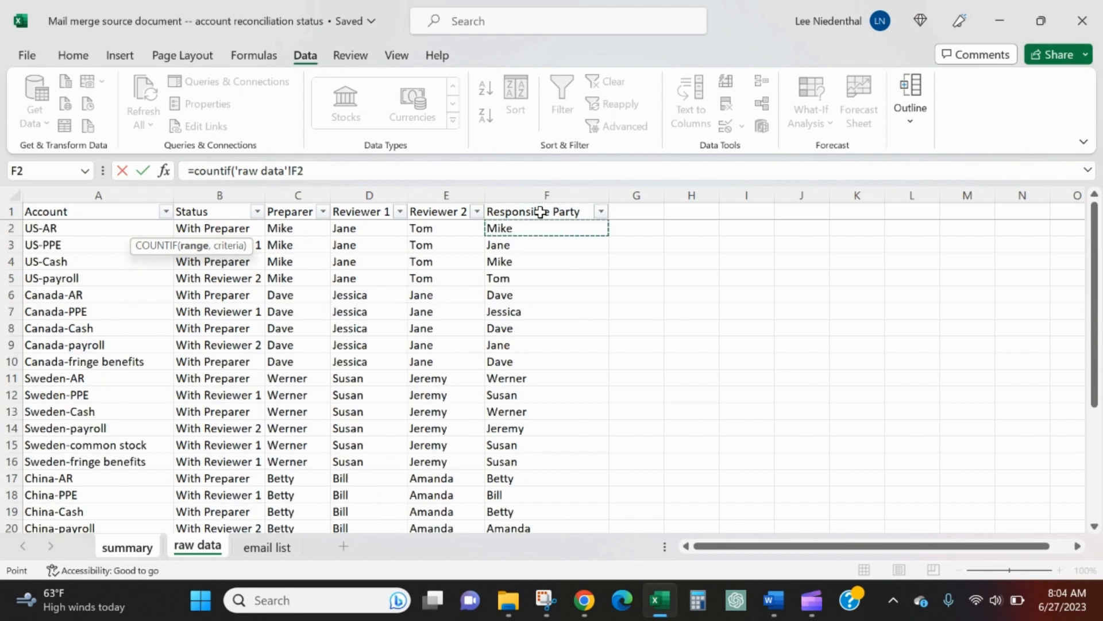
{"action": "key", "text": "ctrl+shift+Down"}
{"action": "key", "text": "F4"}
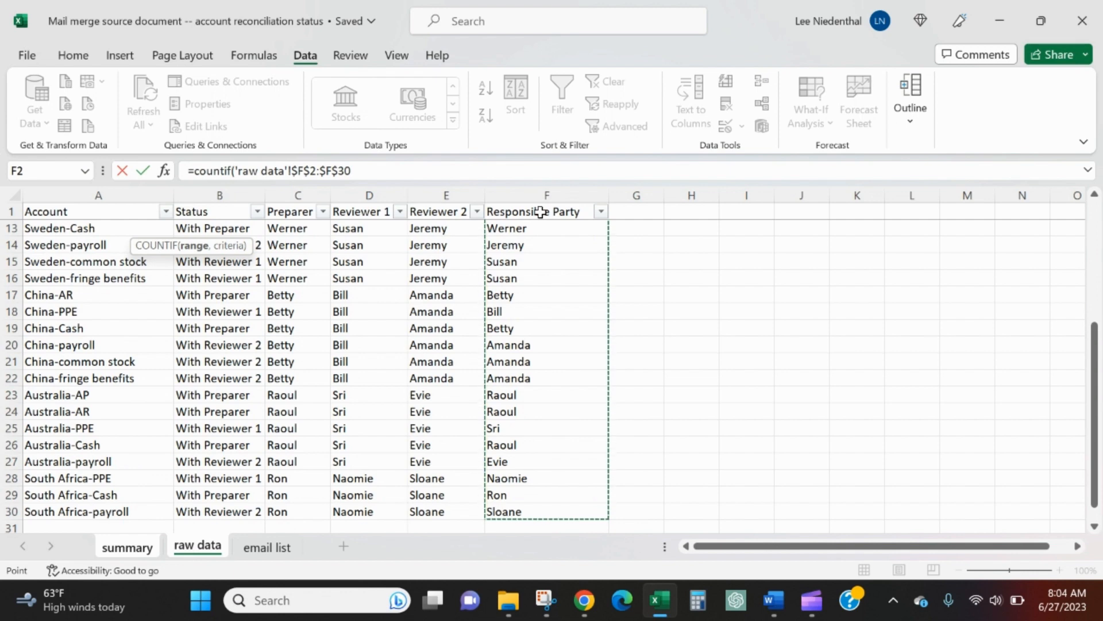
{"action": "type", "text": ","}
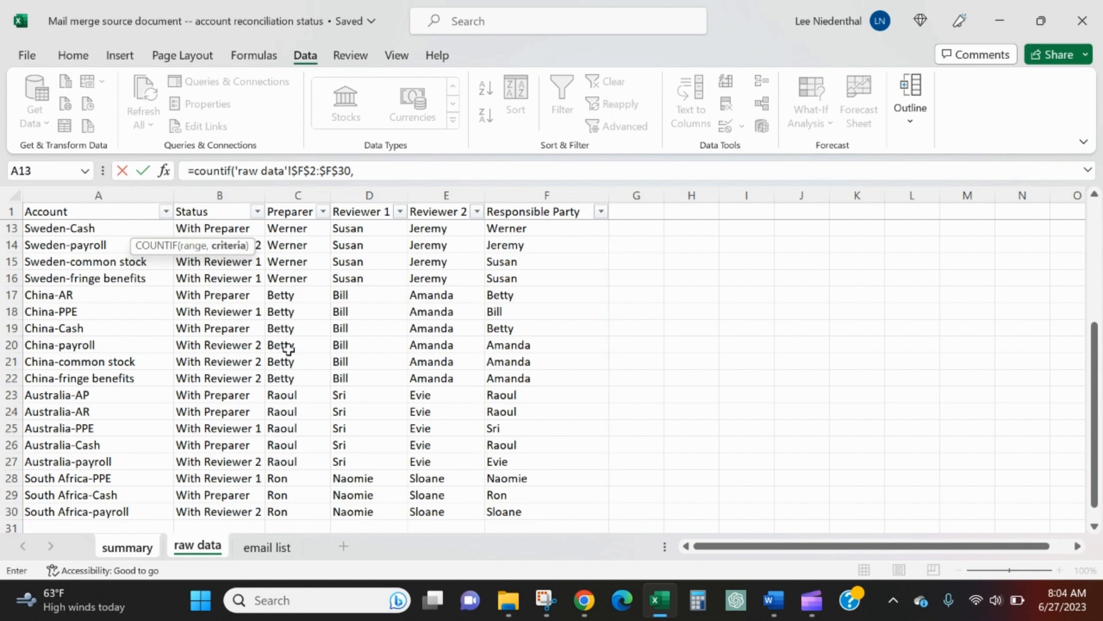
{"action": "left_click", "coordinate": [125, 550]}
{"action": "left_click", "coordinate": [75, 228]}
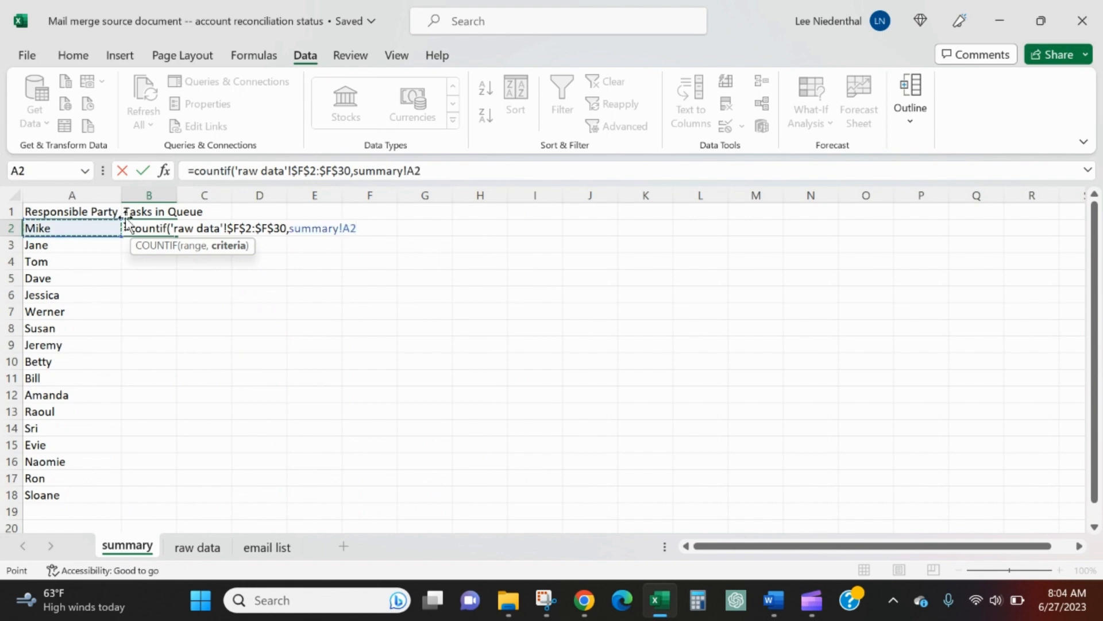
{"action": "type", "text": ")"}
{"action": "key", "text": "Return"}
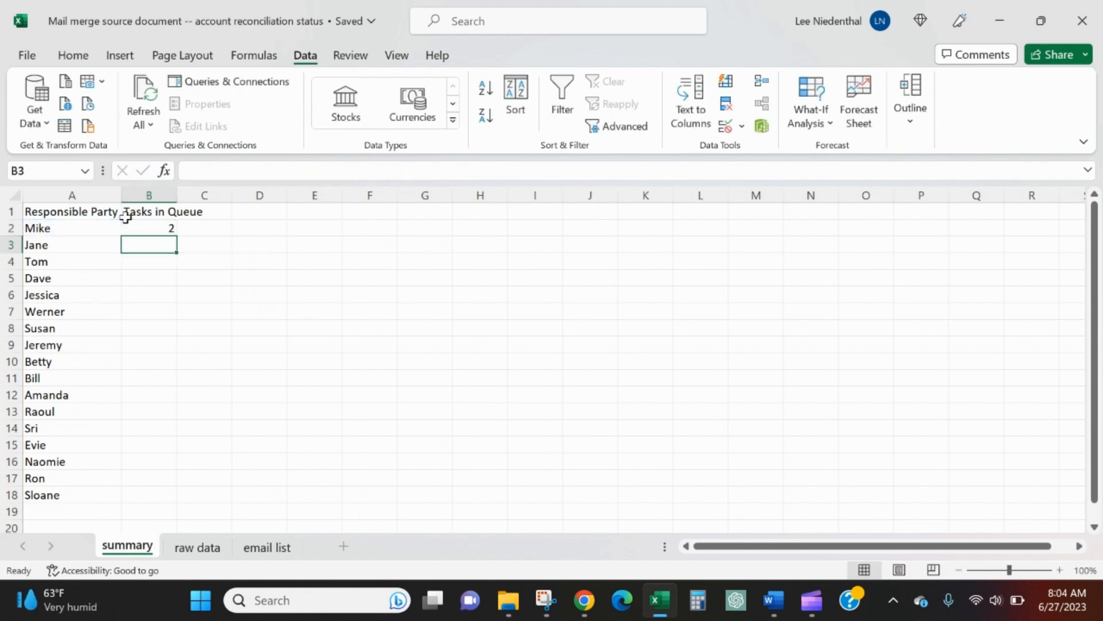
Copy the COUNTIF formula from B2 down through B18 so every responsible party gets a task count
{"action": "key", "text": "Up"}
{"action": "key", "text": "ctrl+c"}
{"action": "key", "text": "Left"}
{"action": "key", "text": "ctrl+Down"}
{"action": "key", "text": "Right"}
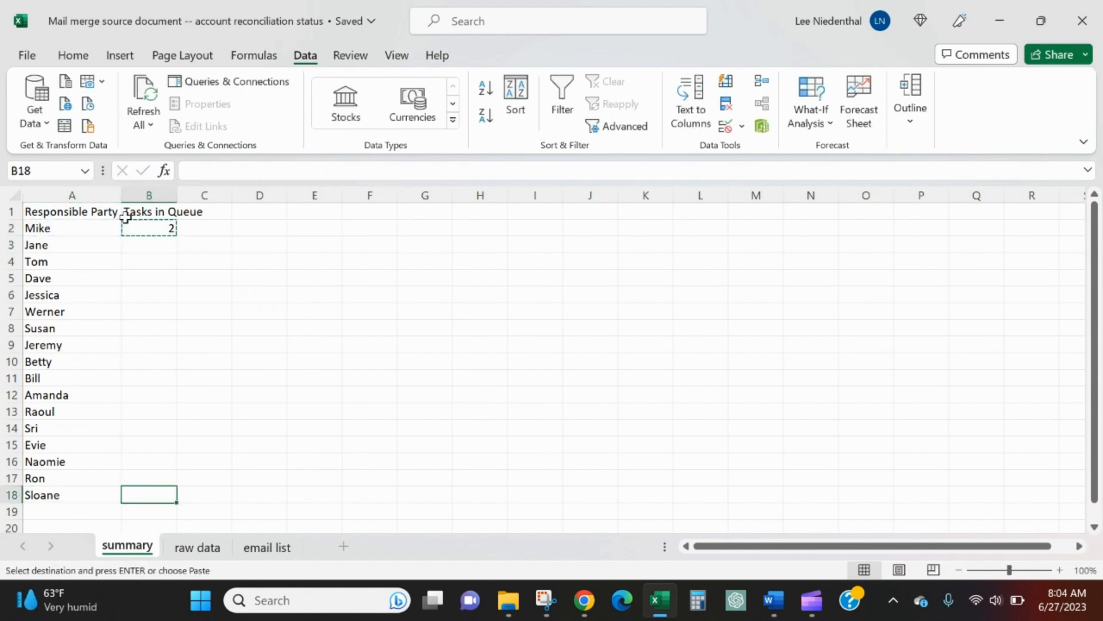
{"action": "key", "text": "ctrl+shift+Up"}
{"action": "key", "text": "ctrl+v"}
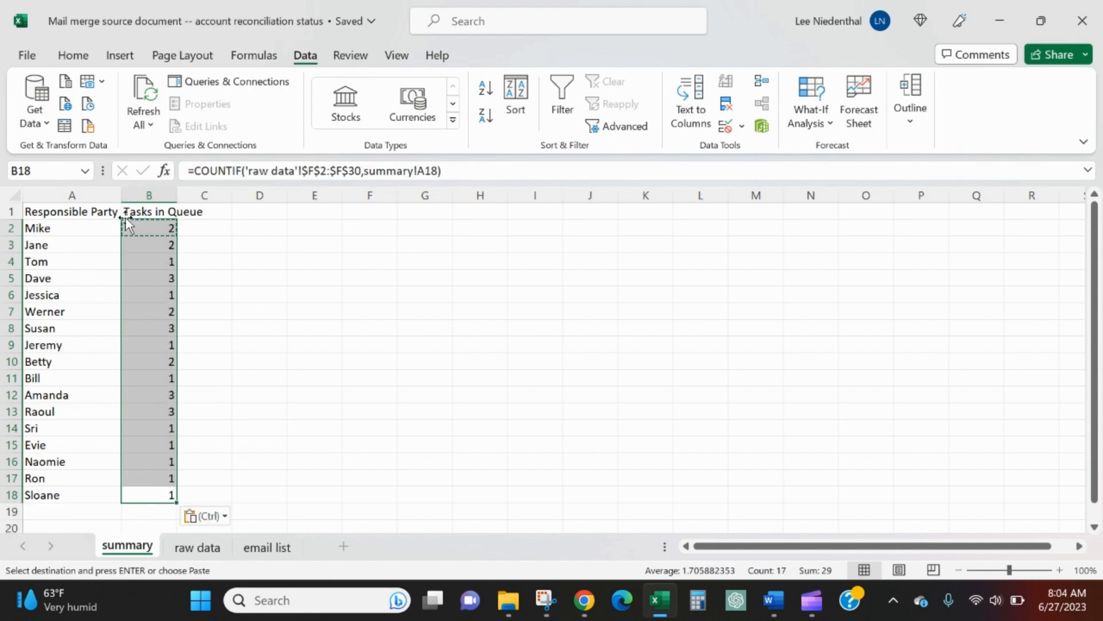
Check the copied COUNTIF formulas in column B, going from the last party's row up to the heading
{"action": "key", "text": "Down"}
{"action": "key", "text": "Down"}
{"action": "key", "text": "Down"}
{"action": "key", "text": "Up"}
{"action": "key", "text": "Up"}
{"action": "key", "text": "Up"}
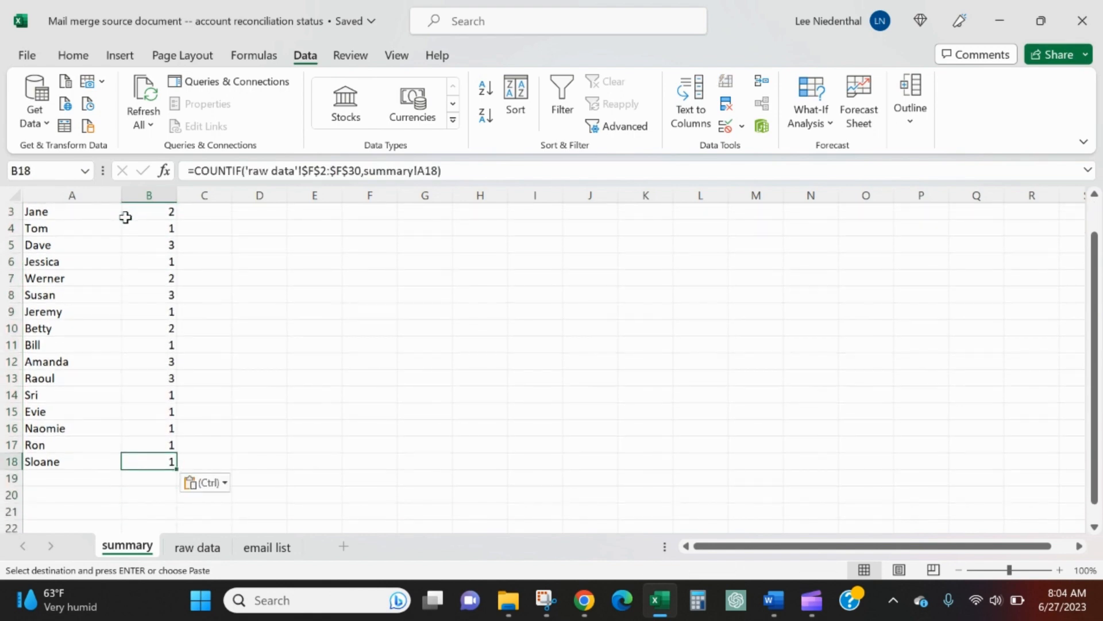
{"action": "key", "text": "Up"}
{"action": "key", "text": "Up"}
{"action": "key", "text": "Up"}
{"action": "key", "text": "Up"}
{"action": "key", "text": "Up"}
{"action": "key", "text": "Up"}
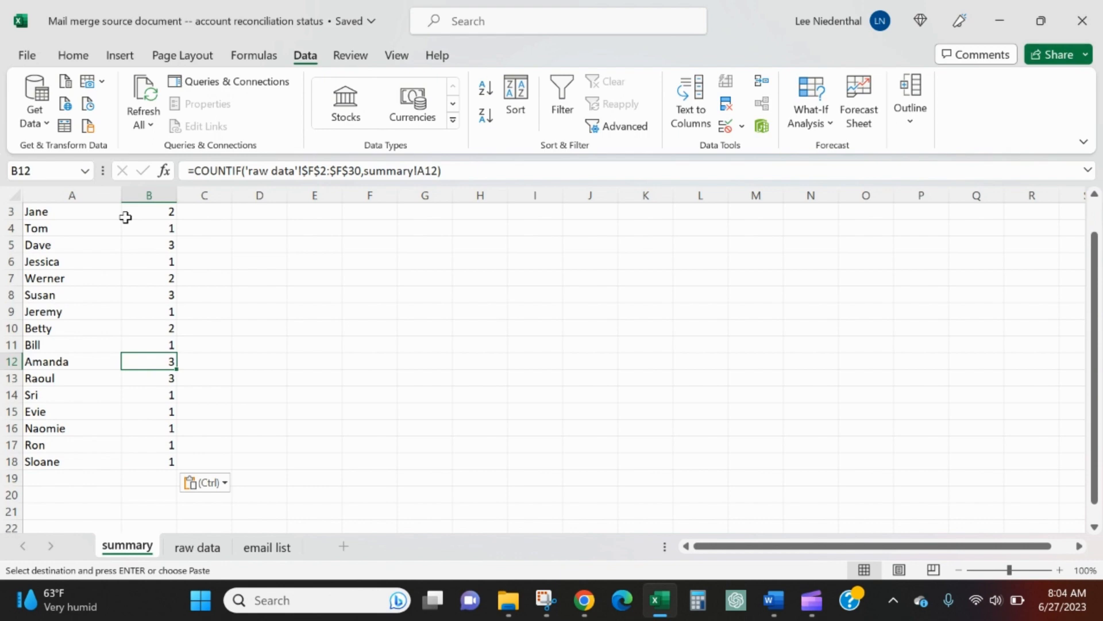
{"action": "key", "text": "Up"}
{"action": "key", "text": "Up"}
{"action": "key", "text": "Up"}
{"action": "key", "text": "Up"}
{"action": "key", "text": "Up"}
{"action": "key", "text": "Up"}
{"action": "key", "text": "Up"}
{"action": "key", "text": "Up"}
{"action": "key", "text": "Up"}
{"action": "key", "text": "Up"}
{"action": "key", "text": "Up"}
{"action": "key", "text": "Down"}
{"action": "key", "text": "Up"}
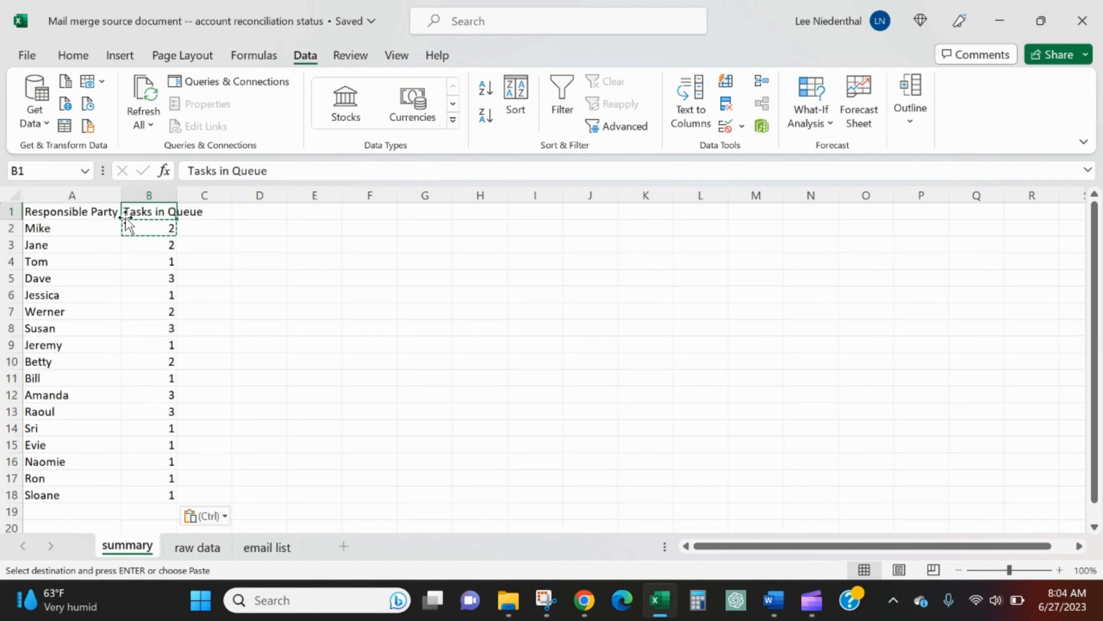
Autofit column B and enter the heading List of tasks in cell C1
{"action": "double_click", "coordinate": [177, 194]}
{"action": "left_click", "coordinate": [249, 214]}
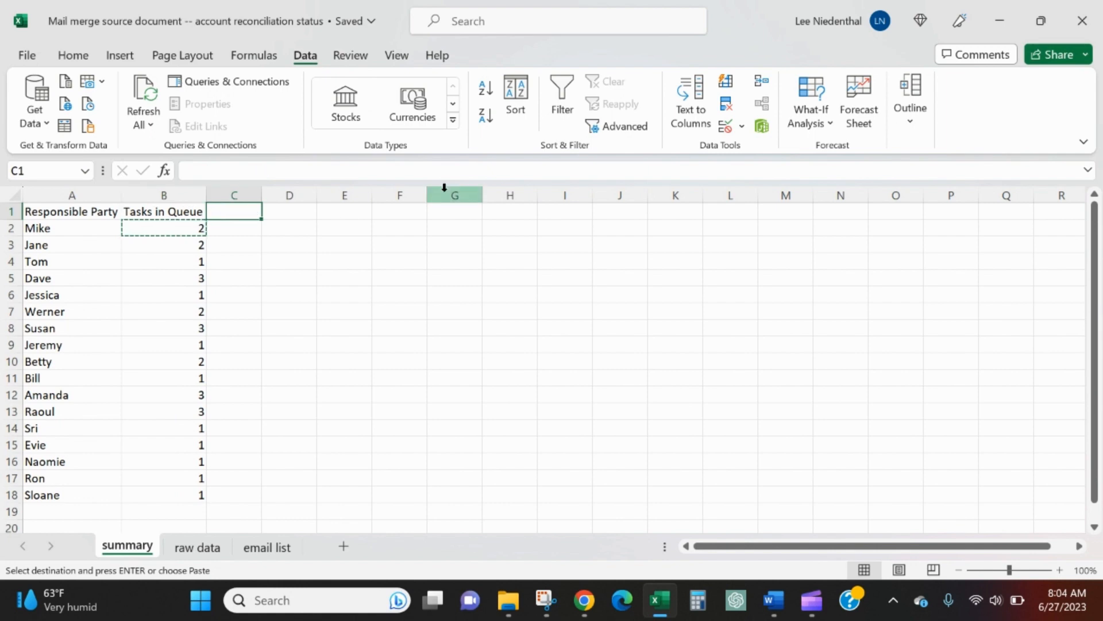
{"action": "type", "text": "Names"}
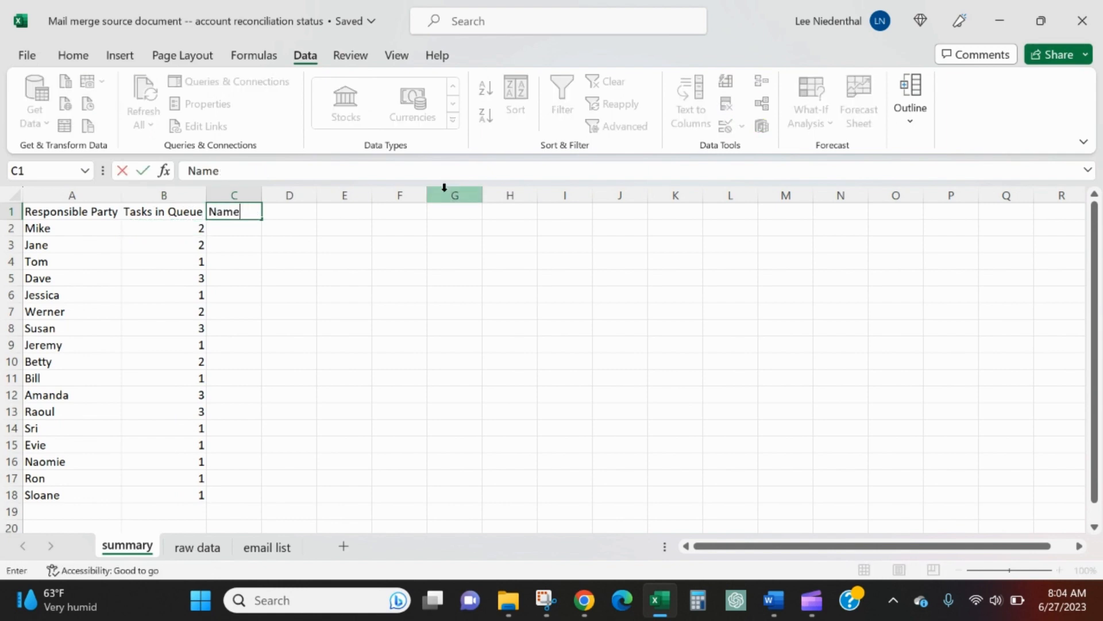
{"action": "key", "text": "BackSpace"}
{"action": "key", "text": "BackSpace"}
{"action": "key", "text": "BackSpace"}
{"action": "key", "text": "BackSpace"}
{"action": "type", "text": "Lists"}
{"action": "key", "text": "BackSpace"}
{"action": "type", "text": "of tasks"}
{"action": "key", "text": "Return"}
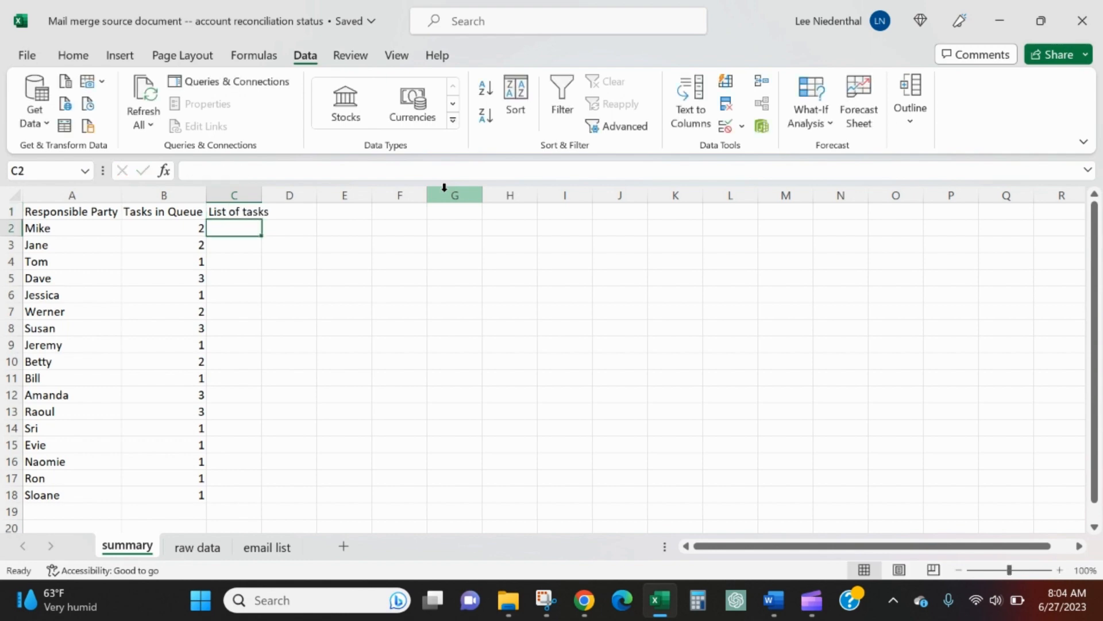
In C2, start a FILTER formula that uses the Account column, 'raw data'!$A$1:$A$30, as its array
{"action": "type", "text": "=fil"}
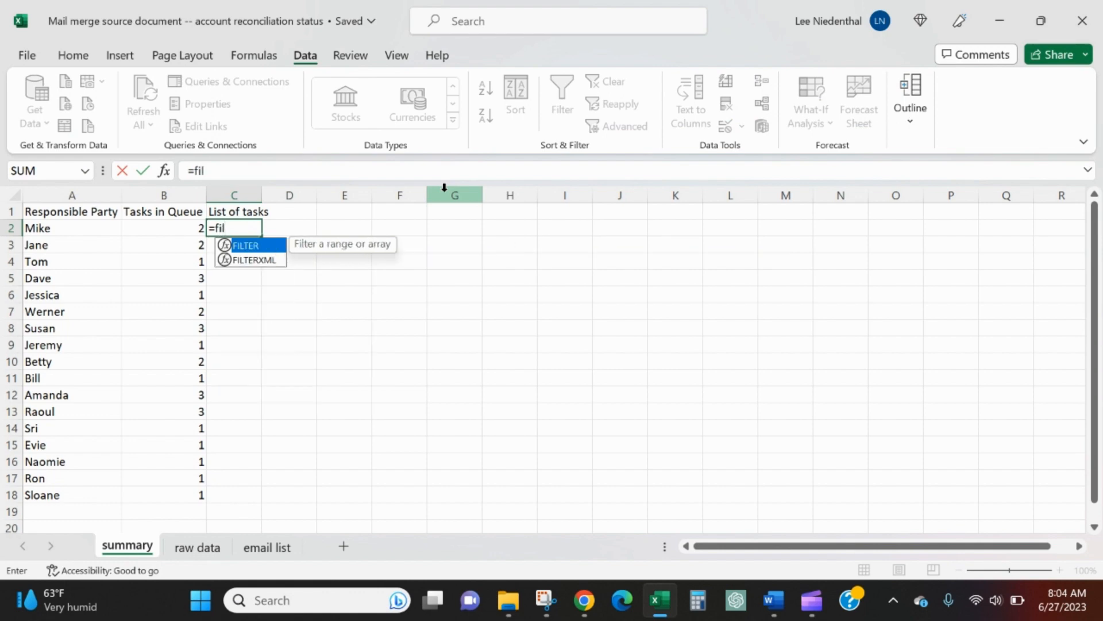
{"action": "type", "text": "ter("}
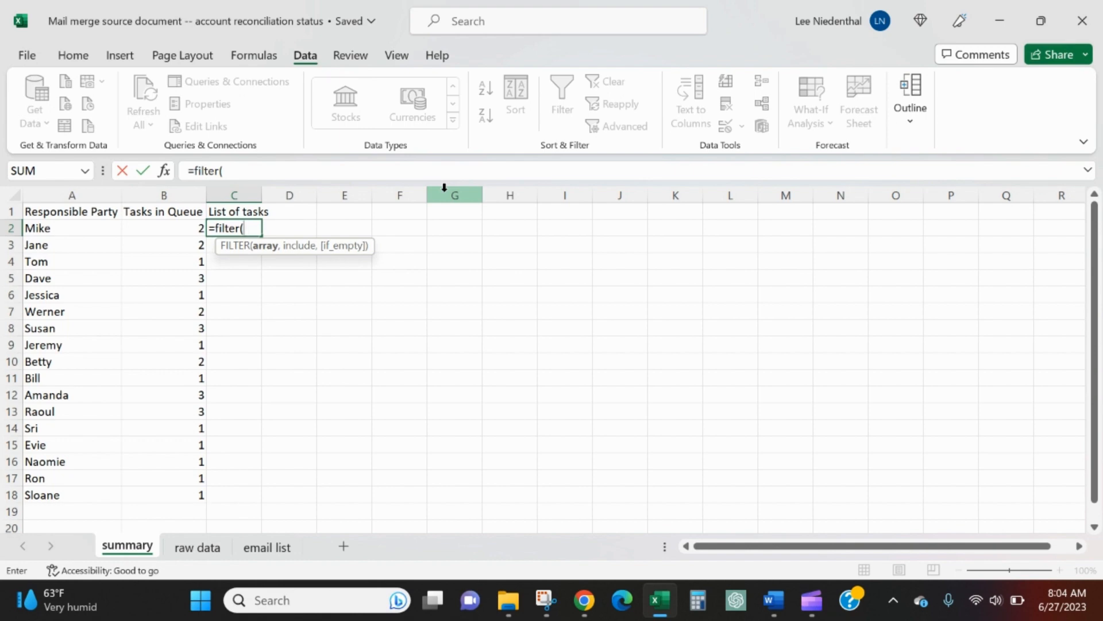
{"action": "left_click", "coordinate": [198, 545]}
{"action": "left_click", "coordinate": [86, 211]}
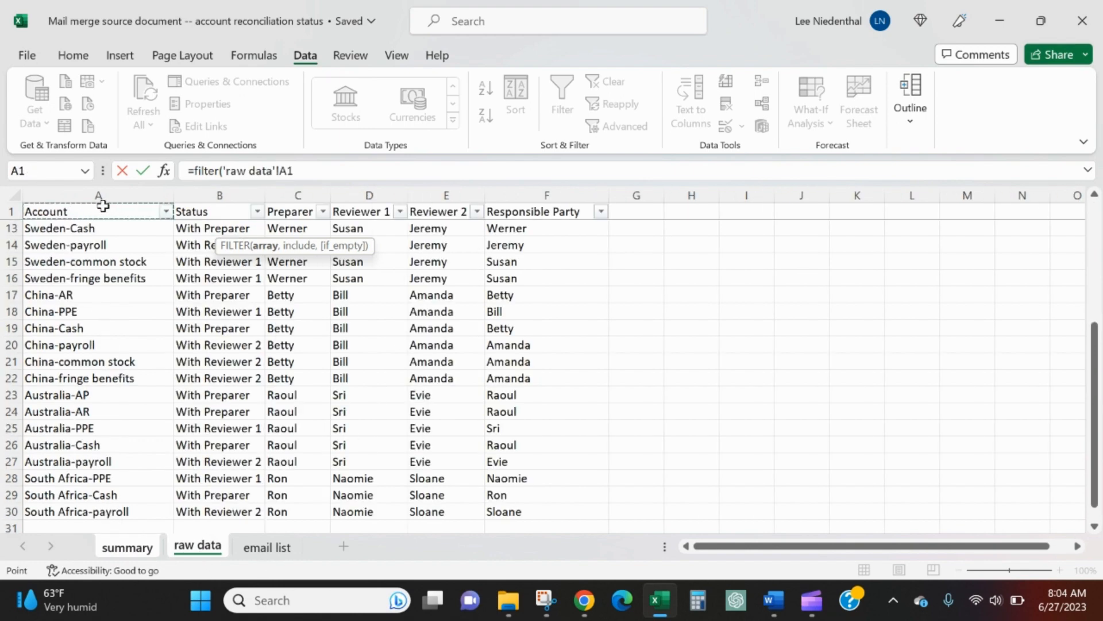
{"action": "key", "text": "ctrl+shift+Down"}
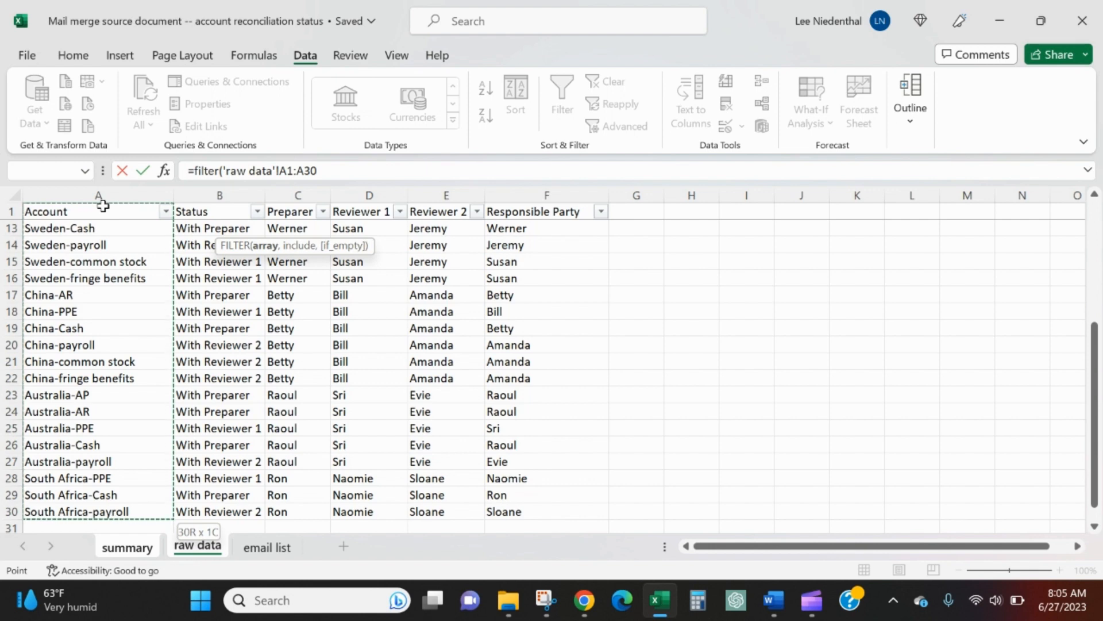
{"action": "key", "text": "F4"}
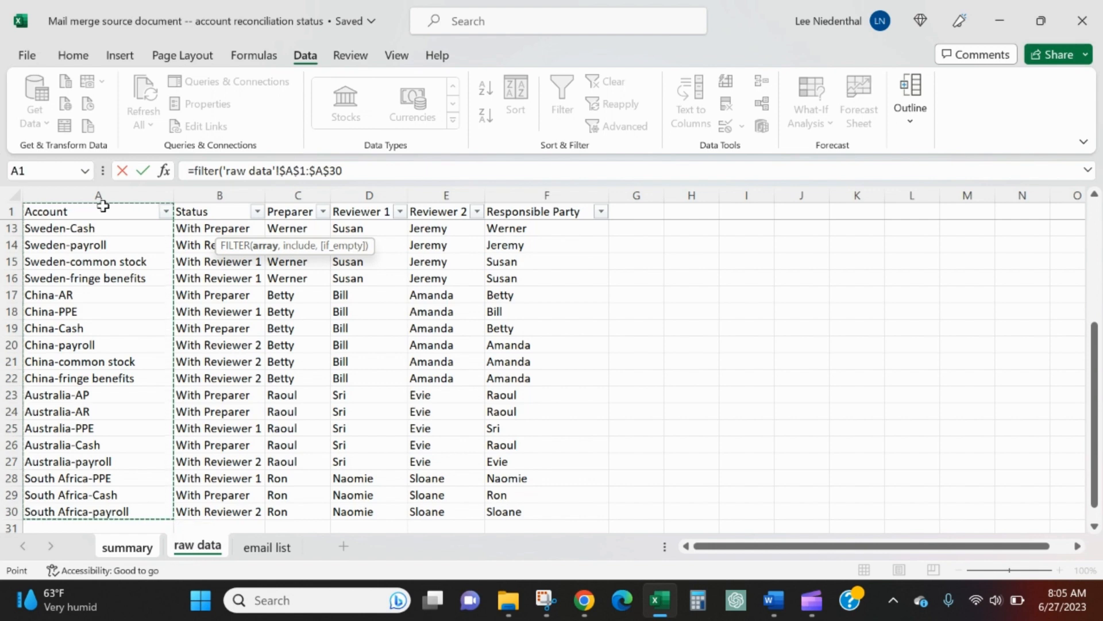
{"action": "type", "text": ","}
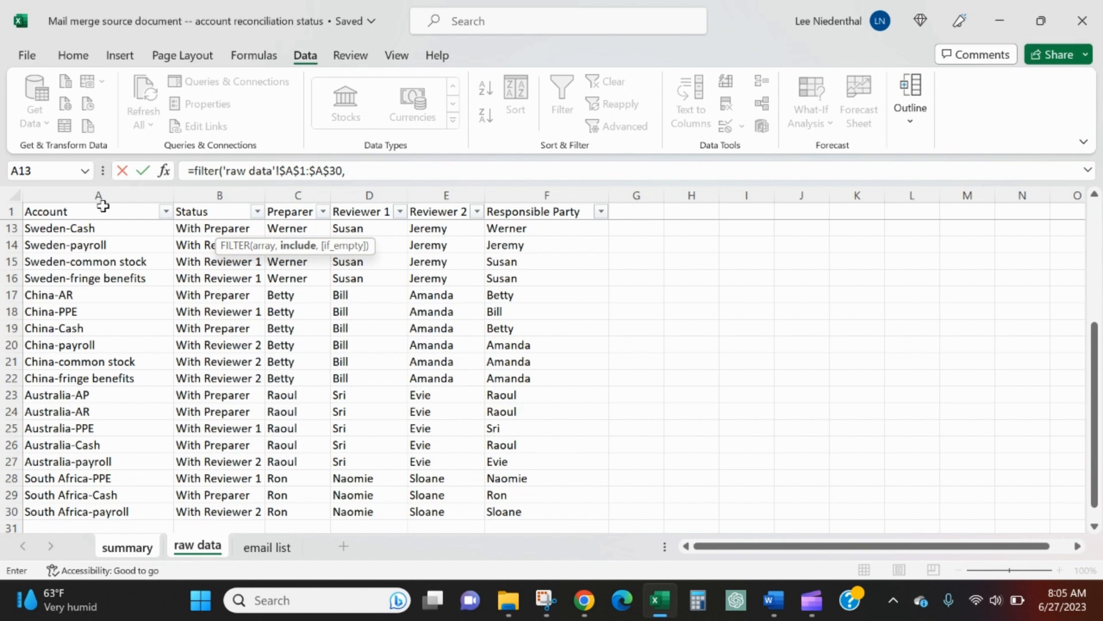
Complete C2's FILTER formula with the include condition 'raw data'!$F$1:$F$30=summary!A2, matching the responsible party
{"action": "left_click", "coordinate": [527, 211]}
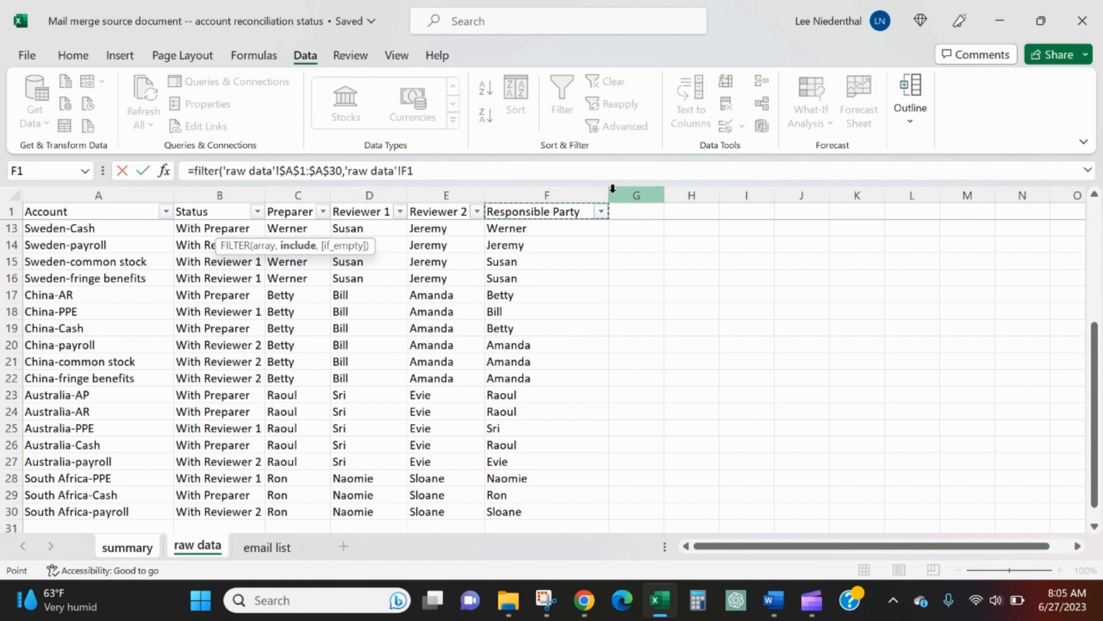
{"action": "key", "text": "ctrl+shift+Down"}
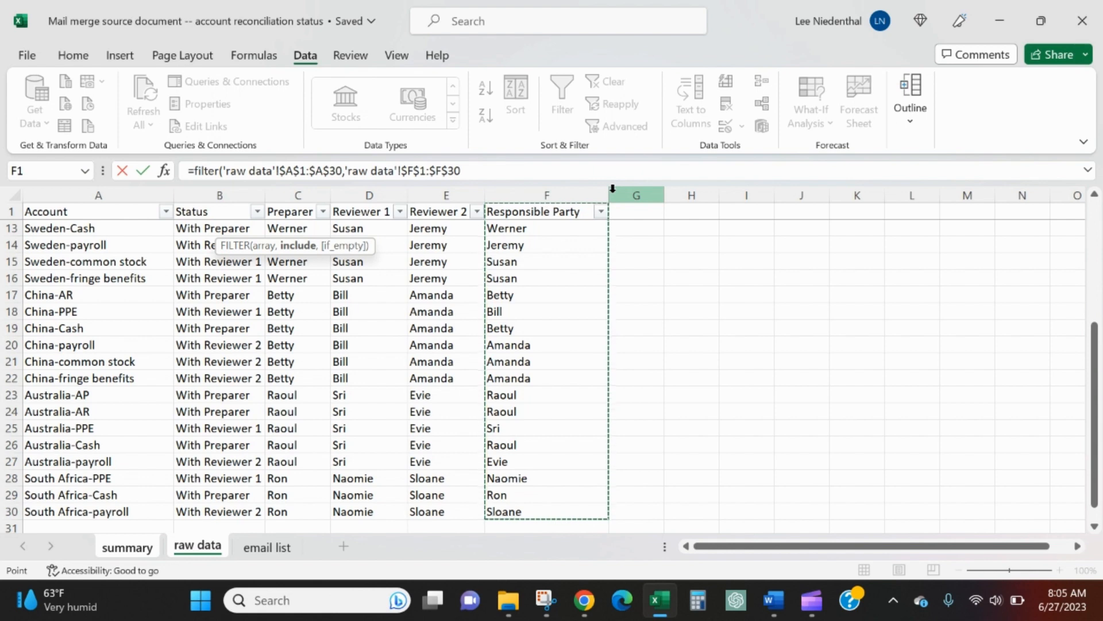
{"action": "key", "text": "F4"}
{"action": "type", "text": "="}
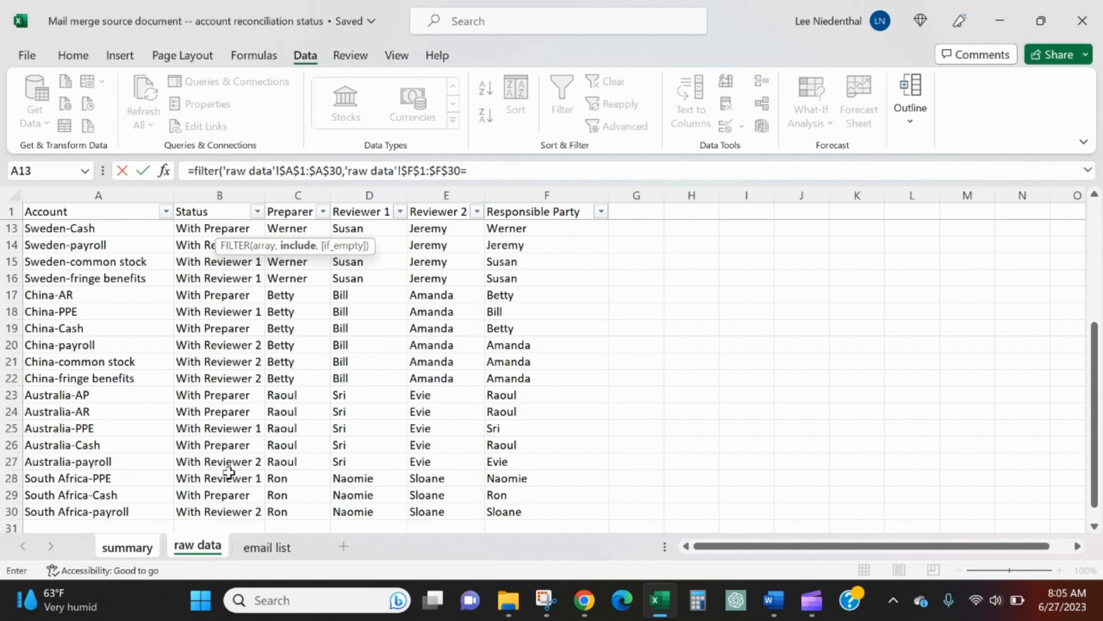
{"action": "left_click", "coordinate": [120, 555]}
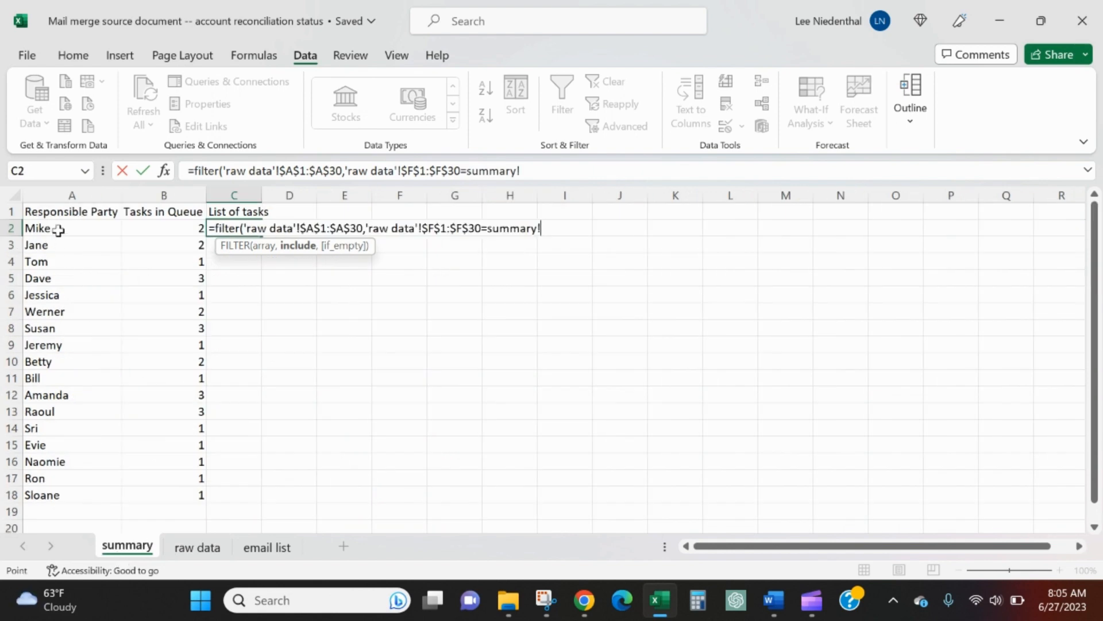
{"action": "left_click", "coordinate": [61, 231]}
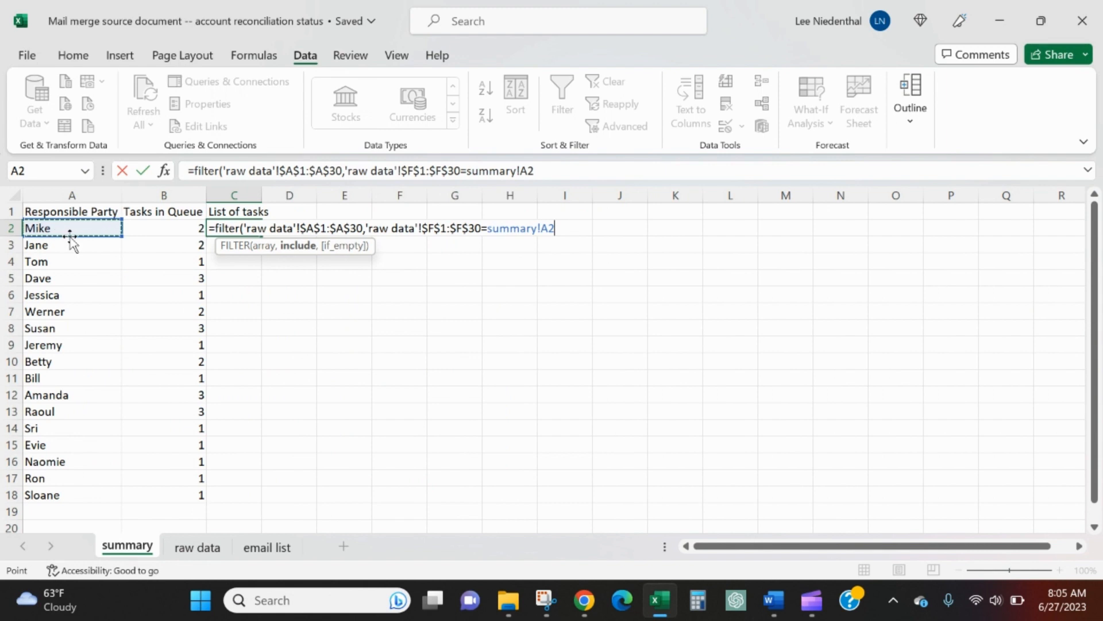
{"action": "key", "text": "Return"}
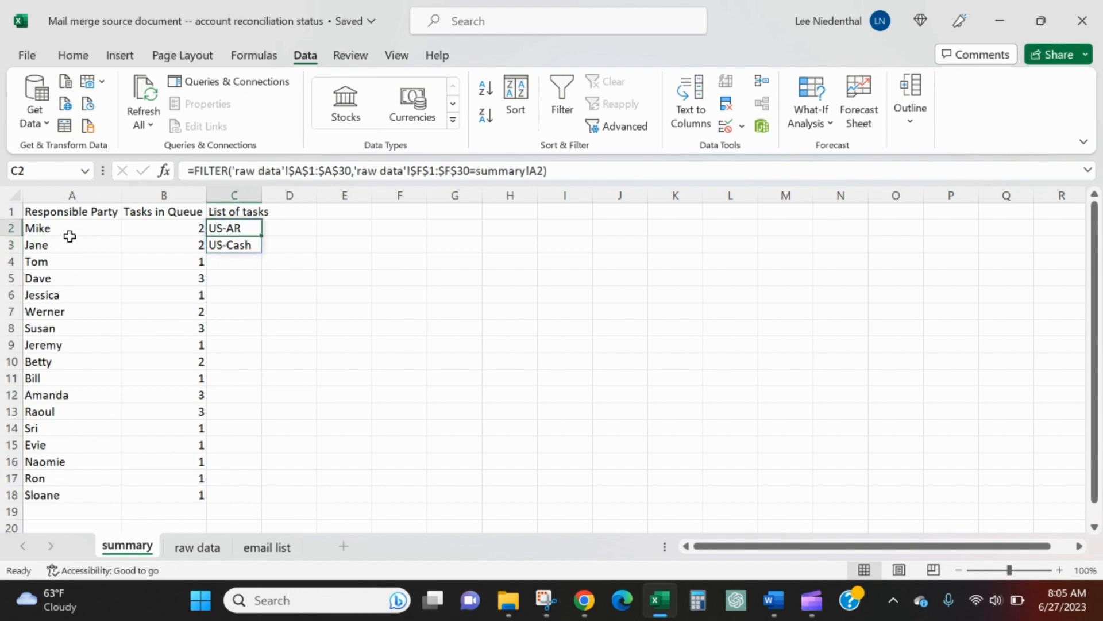
Wrap the FILTER formula in C2 in TRANSPOSE so the tasks spill across the row
{"action": "key", "text": "Up"}
{"action": "left_click", "coordinate": [194, 171]}
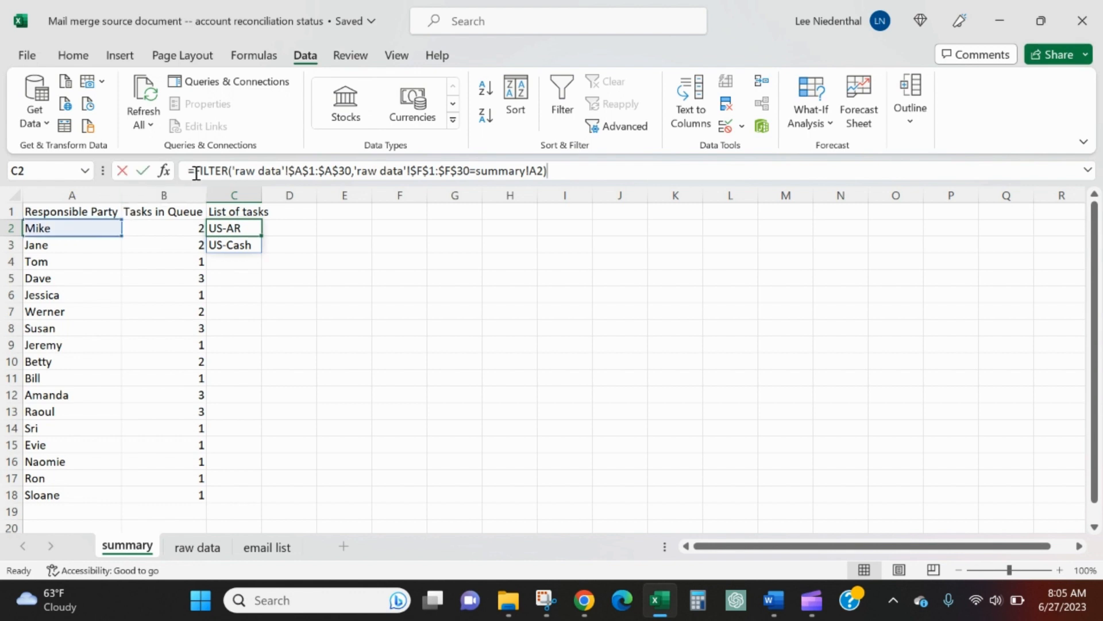
{"action": "type", "text": "transpose"}
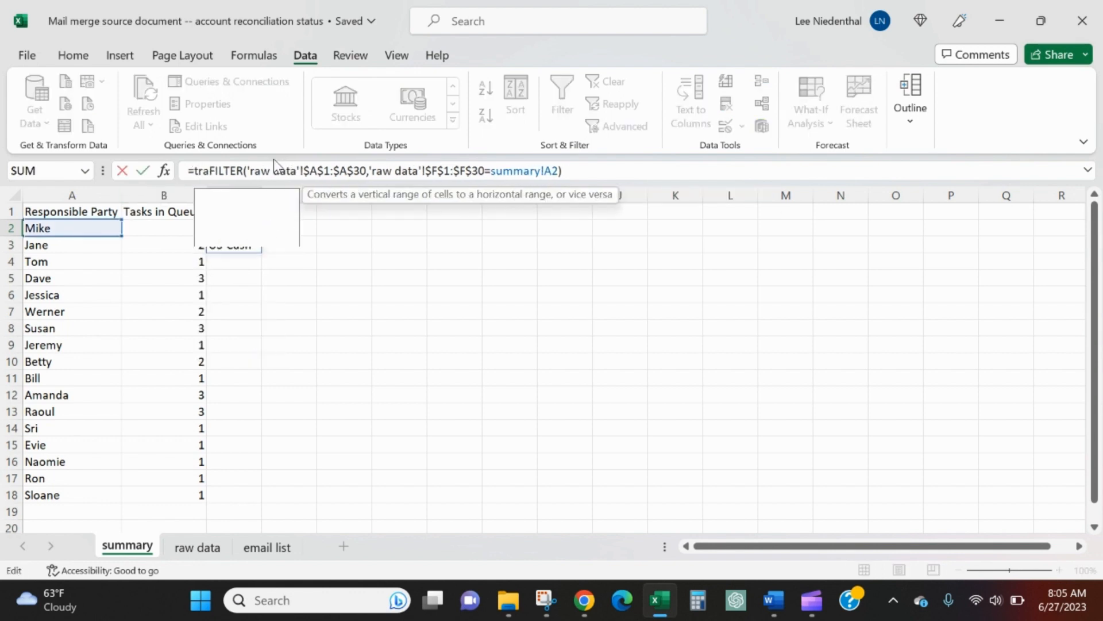
{"action": "type", "text": "("}
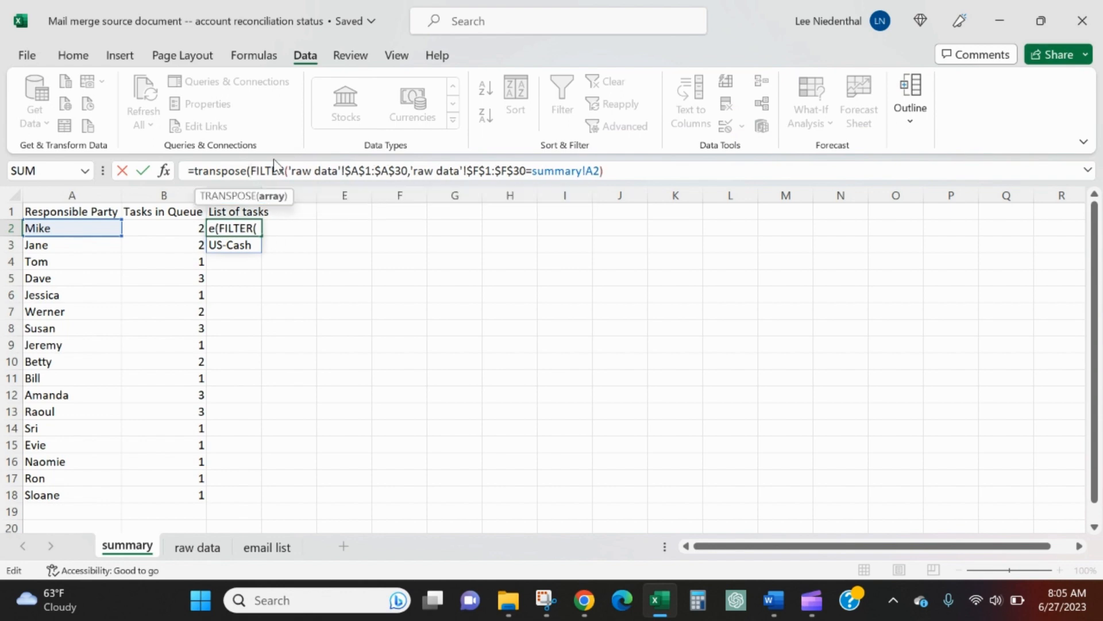
{"action": "left_click", "coordinate": [637, 170]}
{"action": "key", "text": "Return"}
{"action": "key", "text": "Up"}
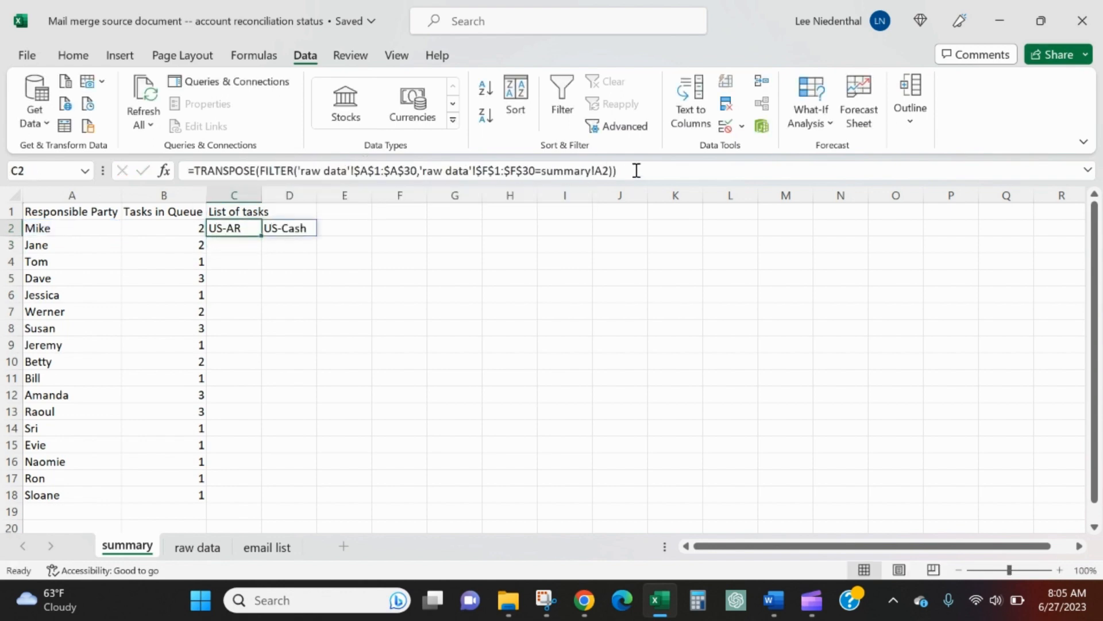
{"action": "key", "text": "Right"}
{"action": "key", "text": "Left"}
{"action": "key", "text": "Left"}
{"action": "key", "text": "Right"}
On the raw data sheet, filter the Responsible Party column to the party named in summary cell A2
{"action": "left_click", "coordinate": [205, 553]}
{"action": "left_click", "coordinate": [370, 309]}
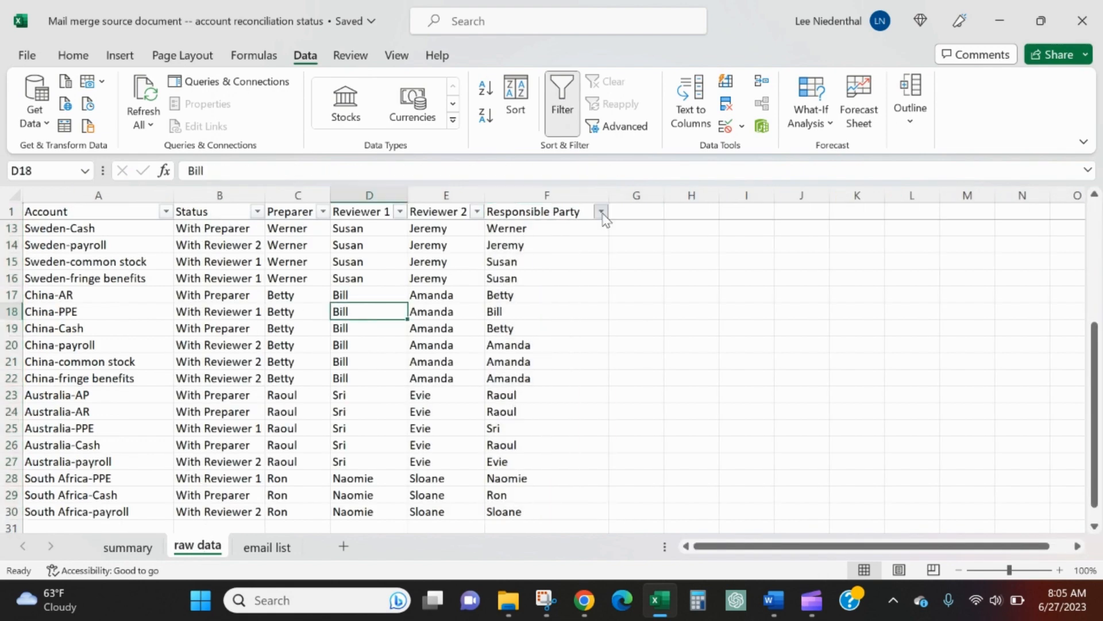
{"action": "left_click", "coordinate": [602, 212]}
{"action": "left_click", "coordinate": [431, 390]}
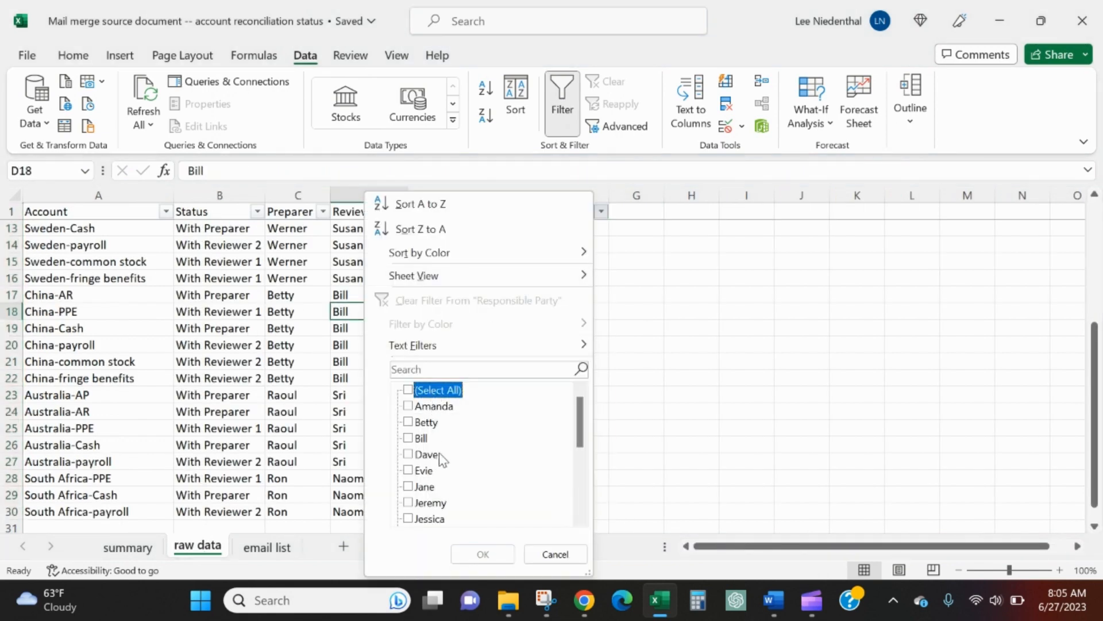
{"action": "left_click", "coordinate": [461, 368]}
{"action": "type", "text": "mike"}
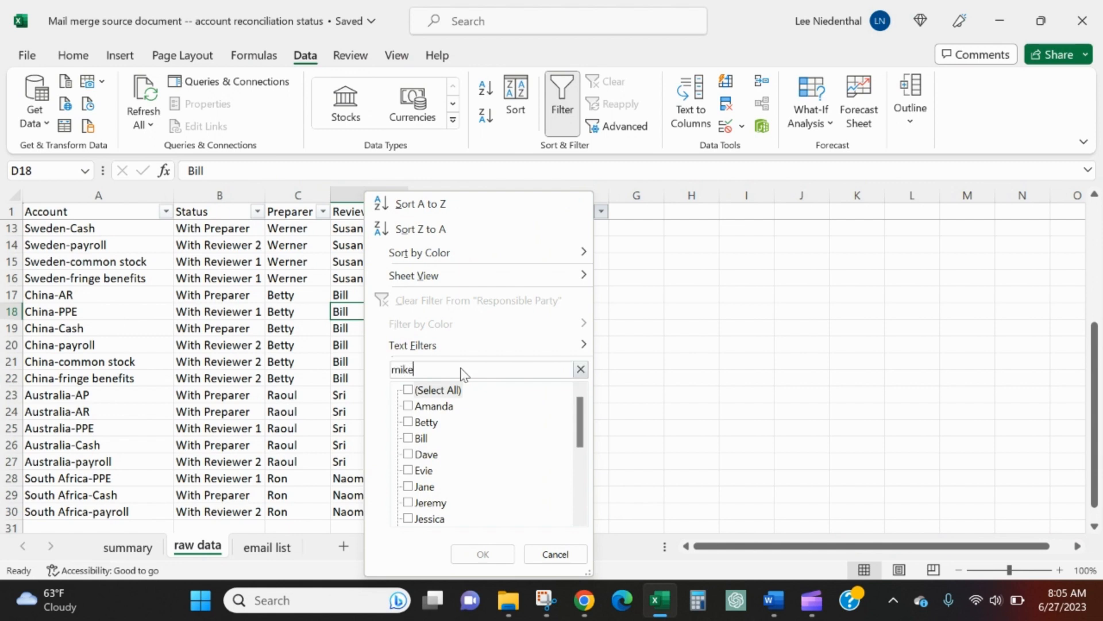
{"action": "key", "text": "Return"}
Examine the filtered raw data rows and their accounts to verify the task list in the summary
{"action": "key", "text": "Left"}
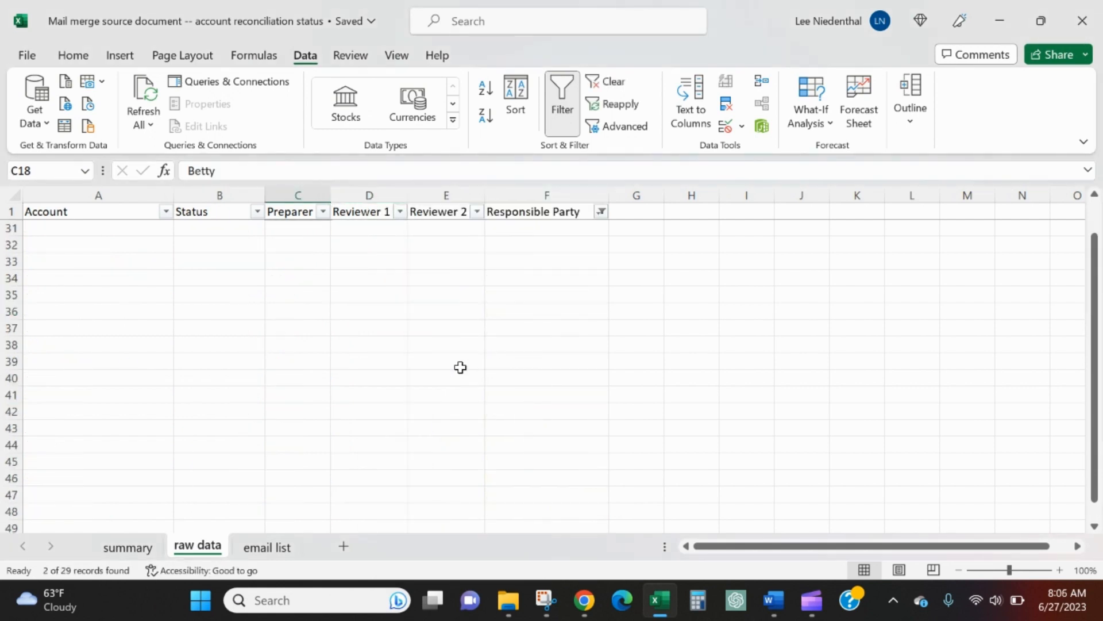
{"action": "key", "text": "Down"}
{"action": "key", "text": "Down"}
{"action": "key", "text": "Up"}
{"action": "key", "text": "Up"}
{"action": "key", "text": "Up"}
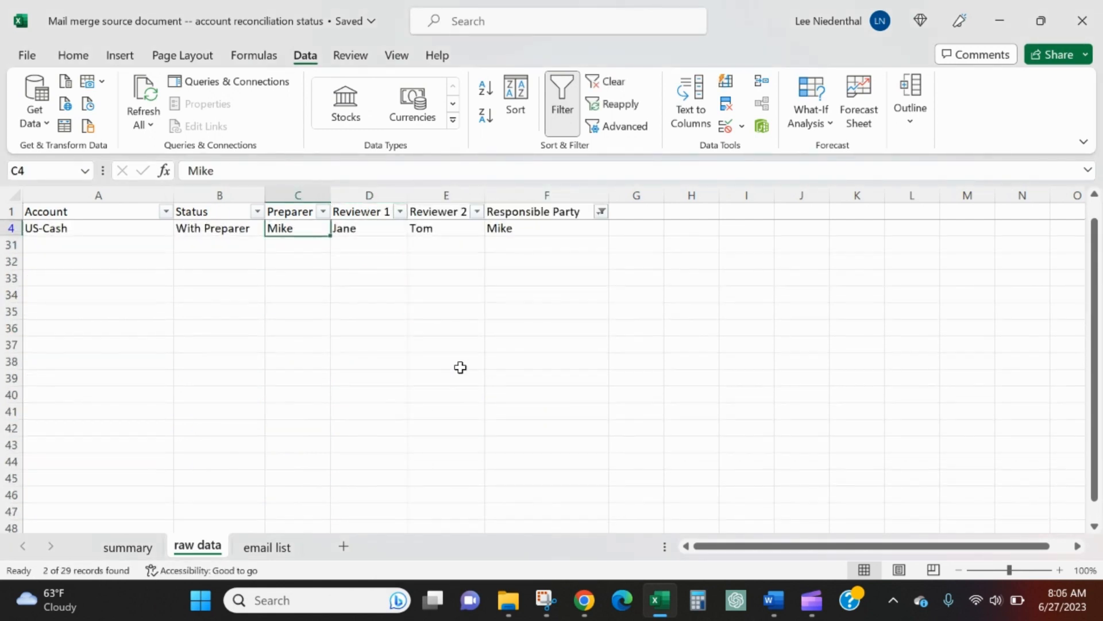
{"action": "key", "text": "Down"}
{"action": "key", "text": "Left"}
{"action": "key", "text": "Left"}
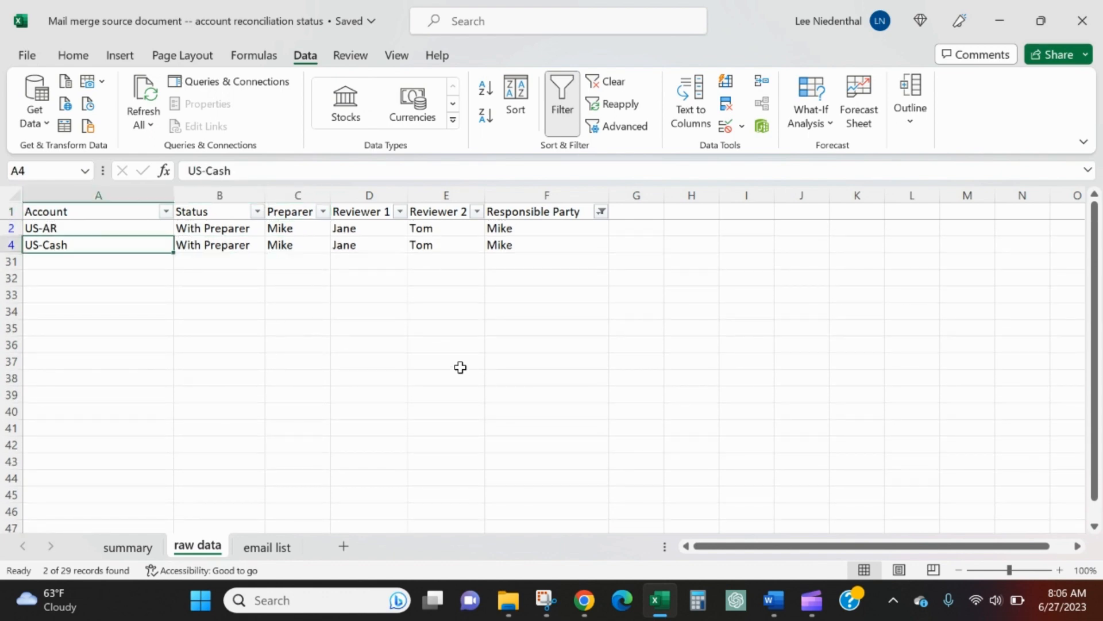
{"action": "key", "text": "Up"}
{"action": "key", "text": "shift+Down"}
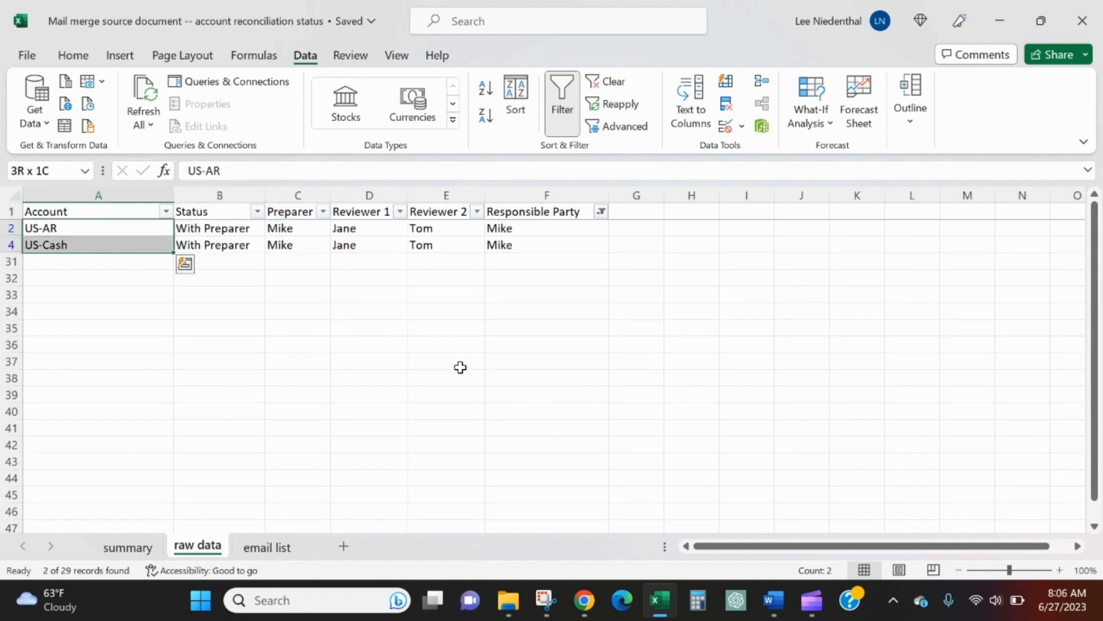
On the summary sheet, append &"; " to the TRANSPOSE formula in C2 to add a separator after each task
{"action": "left_click", "coordinate": [146, 551]}
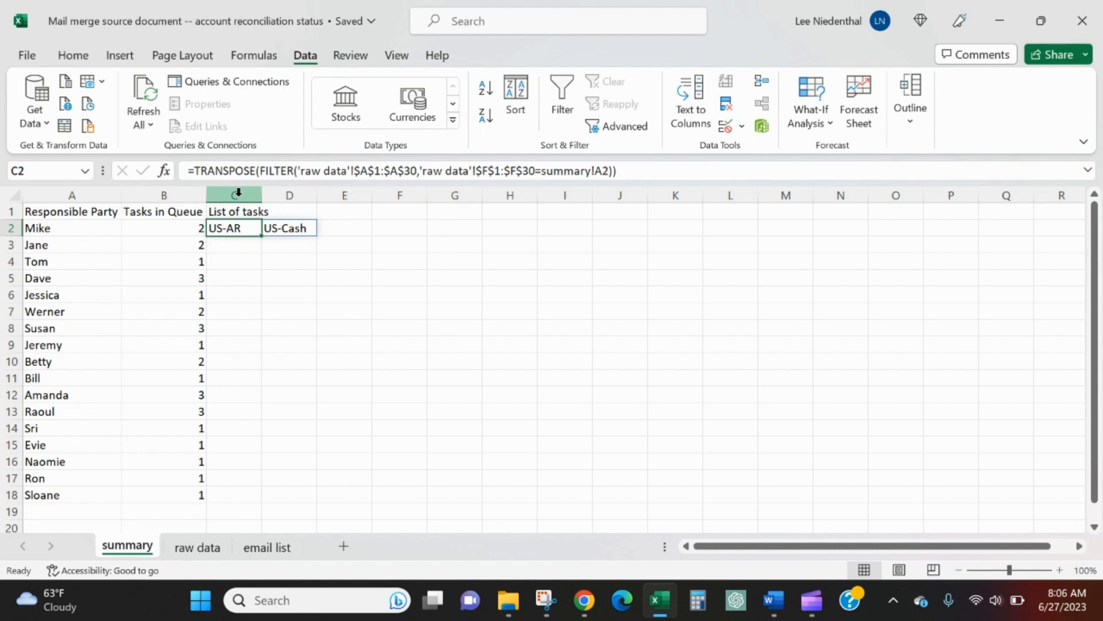
{"action": "left_click", "coordinate": [633, 168]}
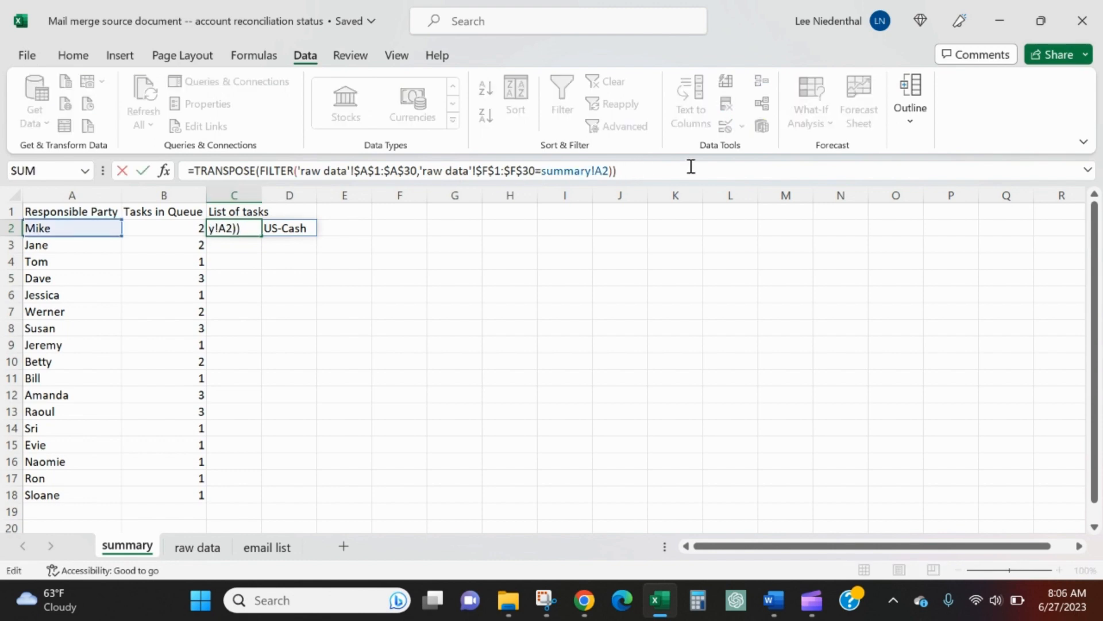
{"action": "type", "text": "&\"; \""}
{"action": "key", "text": "Return"}
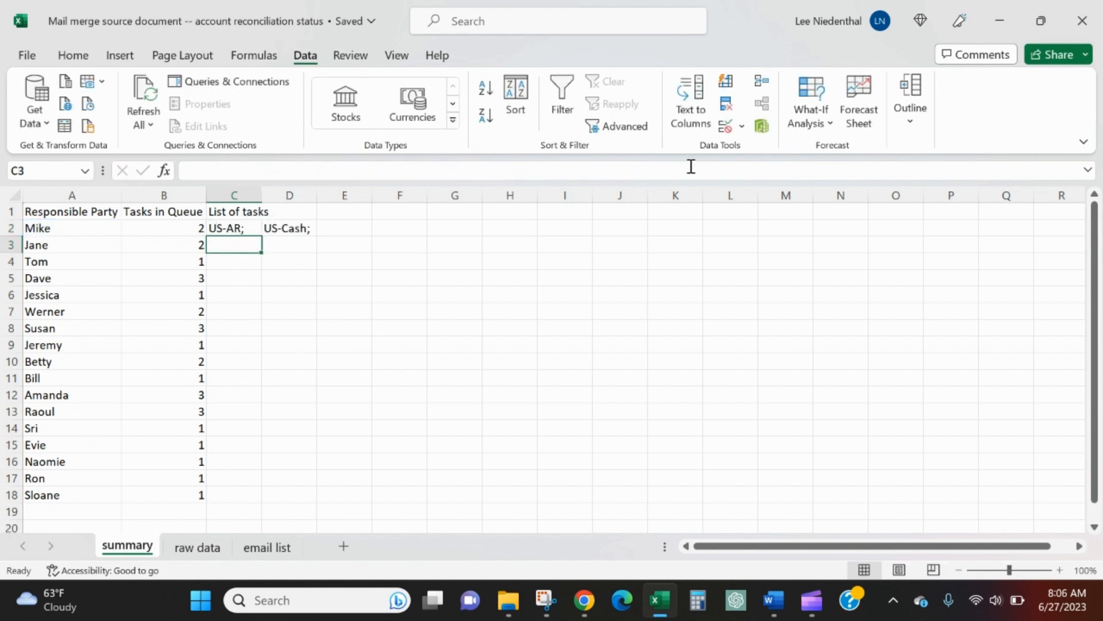
Copy the task list formula from C2 down through C18 for every responsible party
{"action": "key", "text": "Up"}
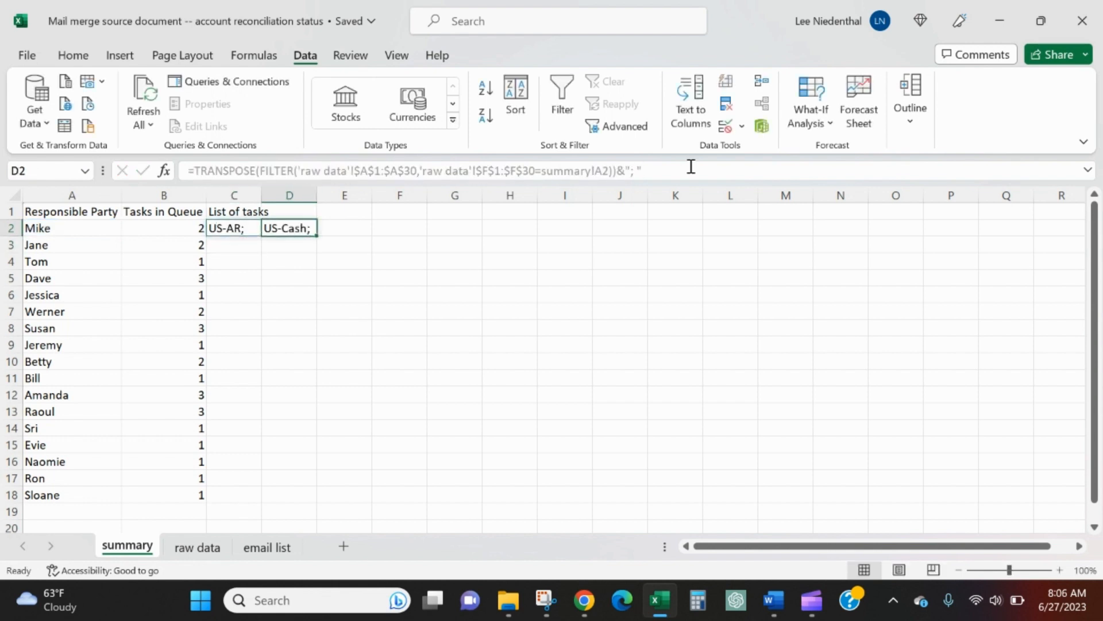
{"action": "key", "text": "ctrl+c"}
{"action": "key", "text": "Left"}
{"action": "key", "text": "ctrl+Down"}
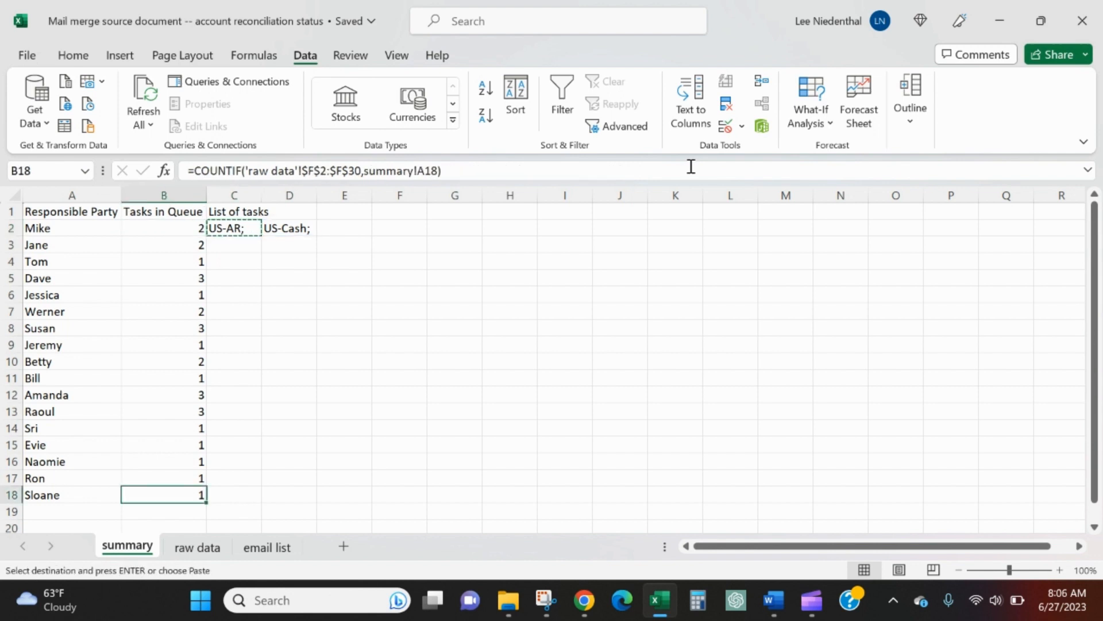
{"action": "key", "text": "Right"}
{"action": "key", "text": "ctrl+shift+Up"}
{"action": "key", "text": "ctrl+v"}
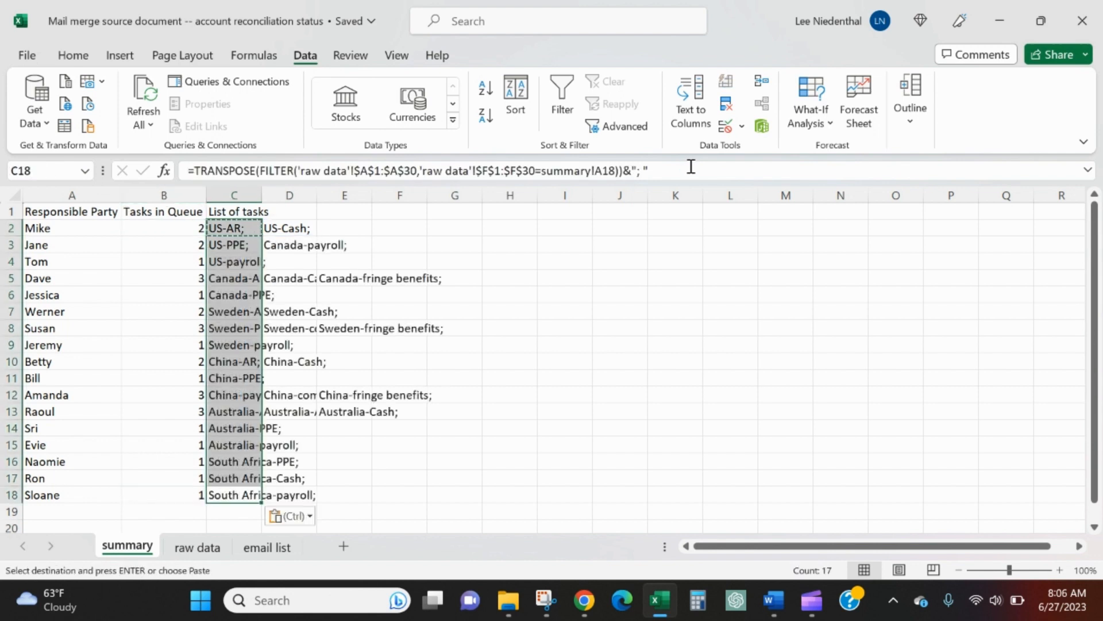
Check the copied task list formulas in column C, going up from row 18 to row 13
{"action": "key", "text": "Down"}
{"action": "key", "text": "Up"}
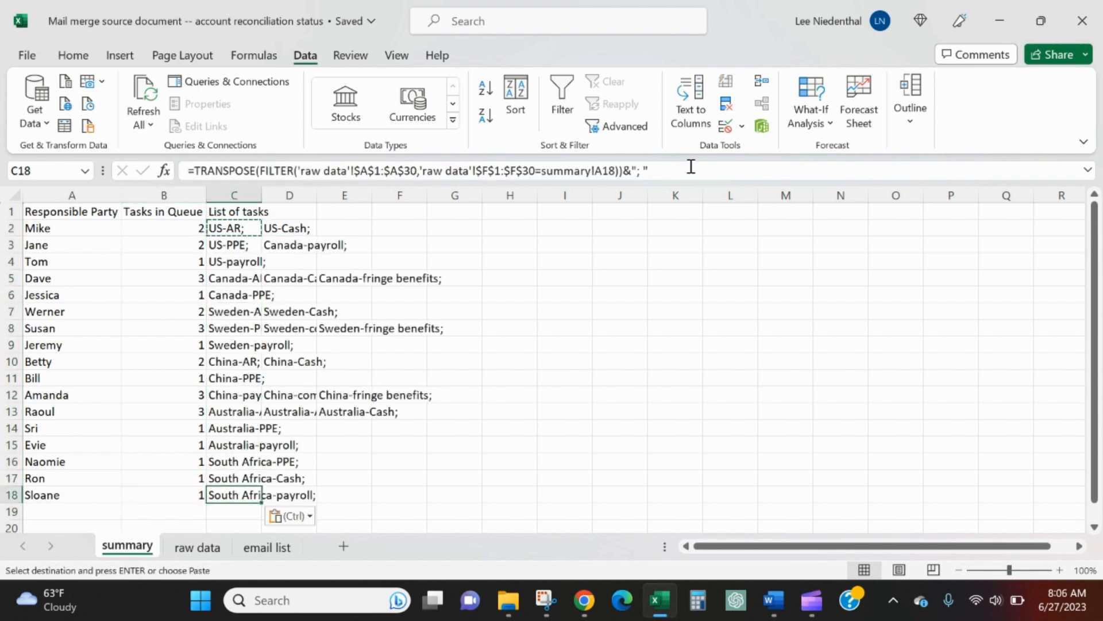
{"action": "key", "text": "Left"}
{"action": "key", "text": "Right"}
{"action": "key", "text": "Up"}
{"action": "key", "text": "Up"}
{"action": "key", "text": "Up"}
{"action": "key", "text": "Up"}
{"action": "key", "text": "Up"}
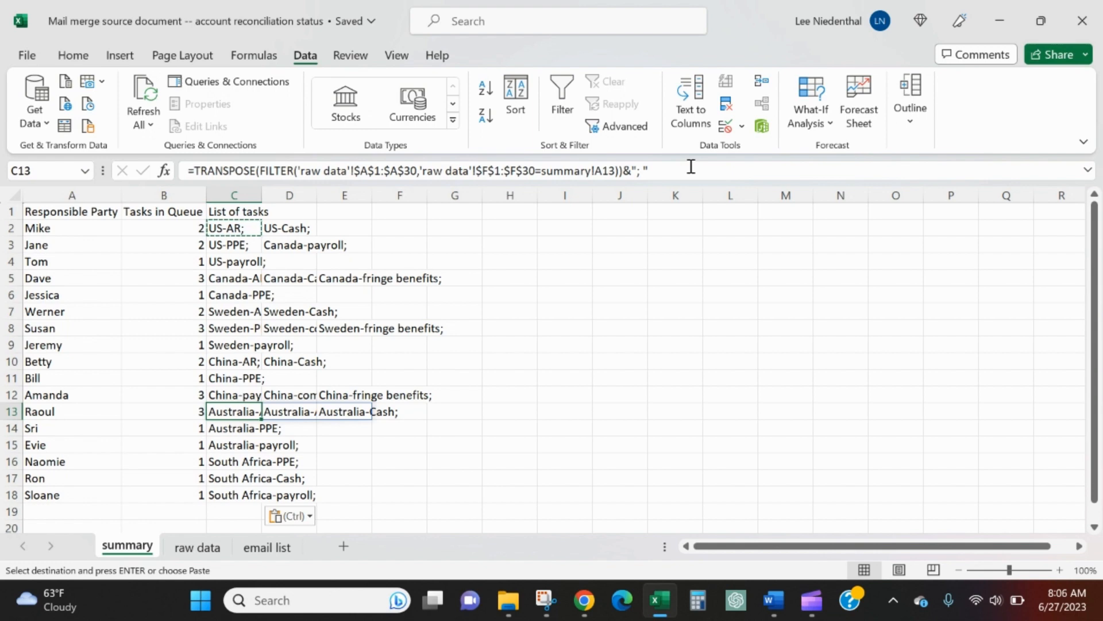
Autofit columns C through E to the width of the task names
{"action": "left_click_drag", "start_coordinate": [241, 196], "coordinate": [330, 196]}
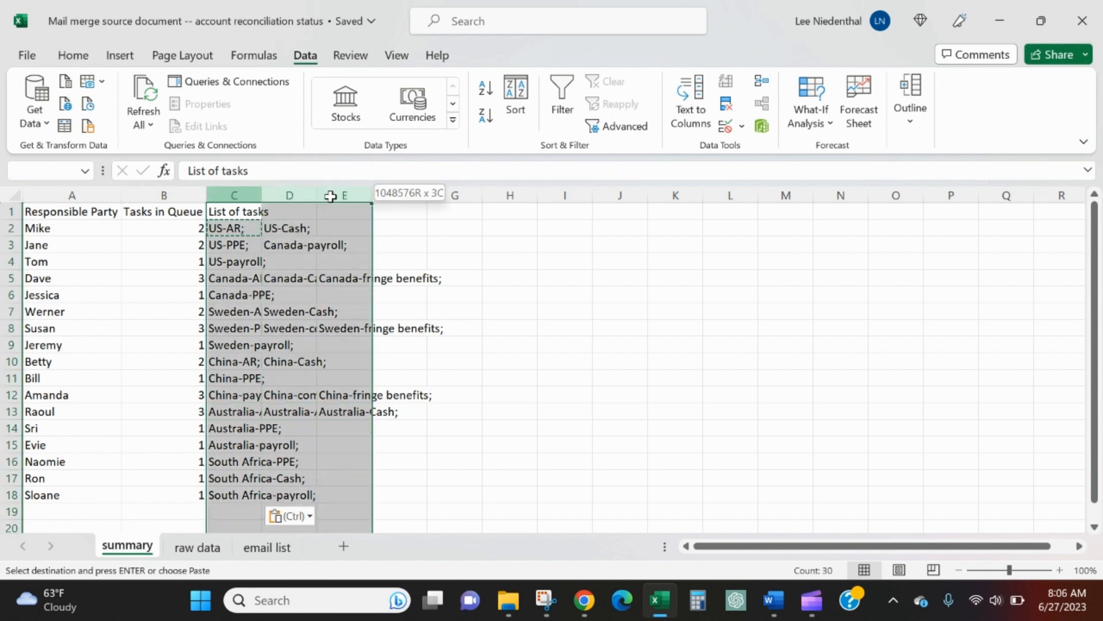
{"action": "double_click", "coordinate": [316, 195]}
{"action": "left_click", "coordinate": [380, 344]}
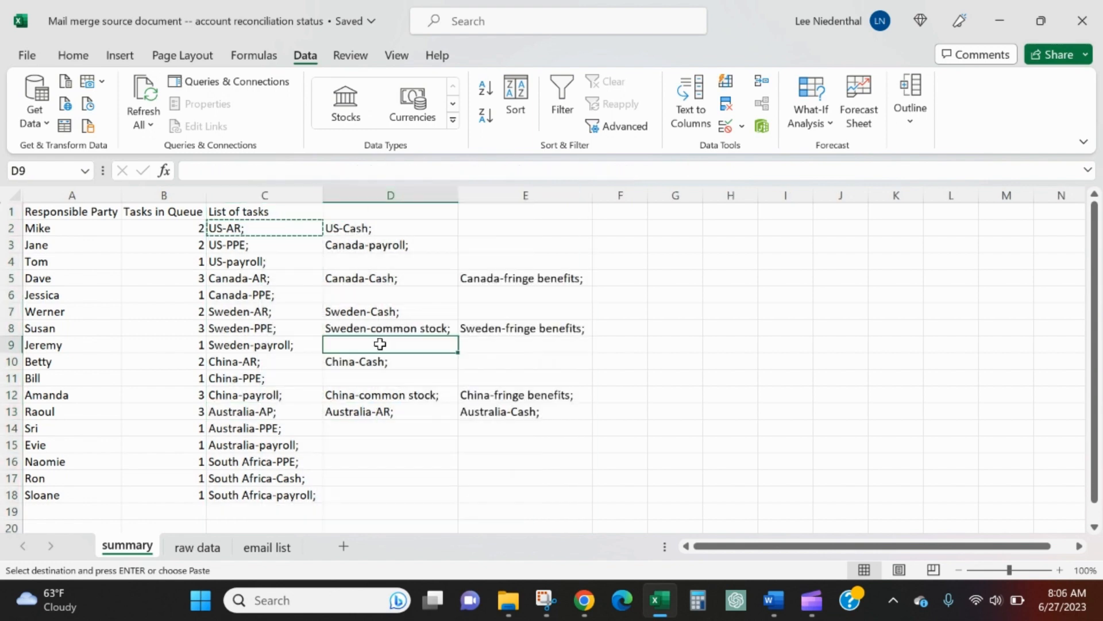
Move the task list formulas from C2:C18 to E2:E18 and autofit columns F and G
{"action": "left_click_drag", "start_coordinate": [270, 229], "coordinate": [290, 495]}
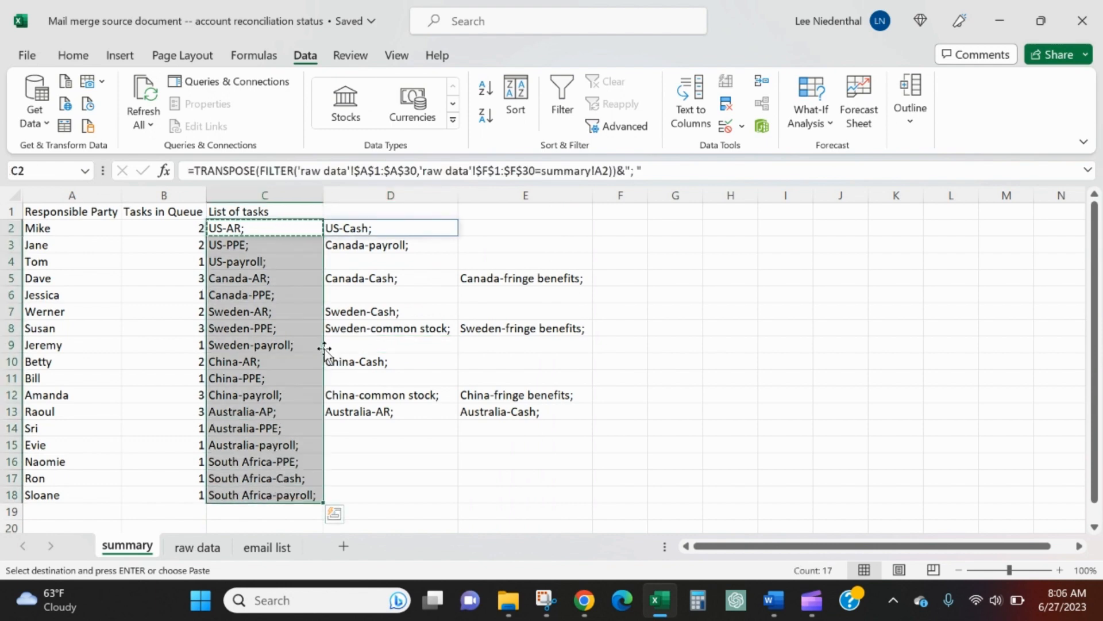
{"action": "left_click_drag", "start_coordinate": [329, 352], "coordinate": [331, 348]}
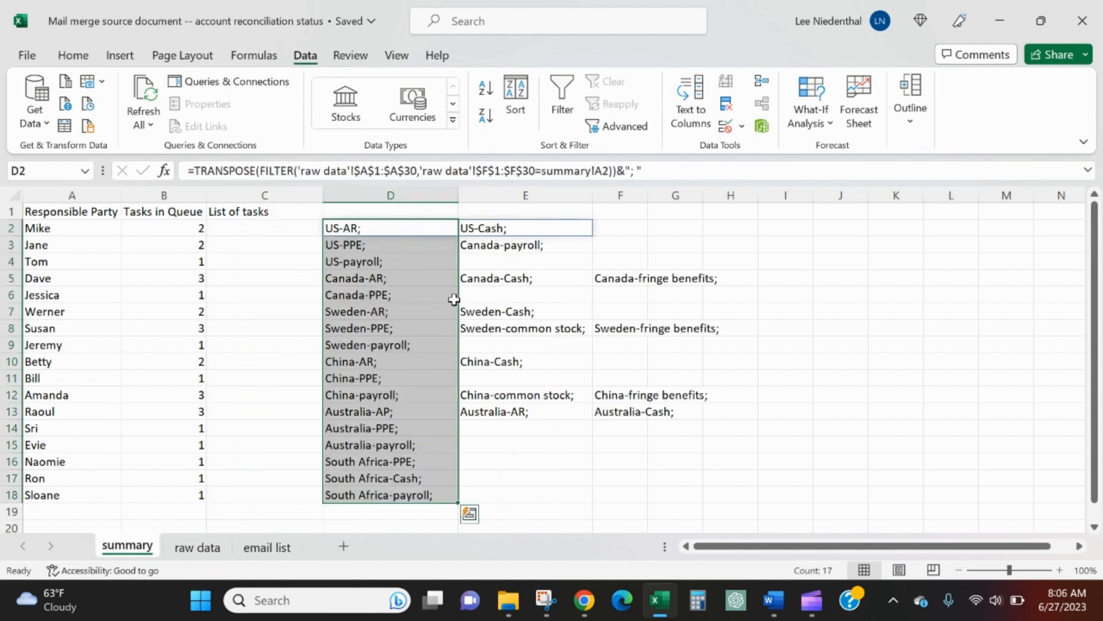
{"action": "left_click_drag", "start_coordinate": [458, 300], "coordinate": [471, 302]}
{"action": "left_click", "coordinate": [408, 230]}
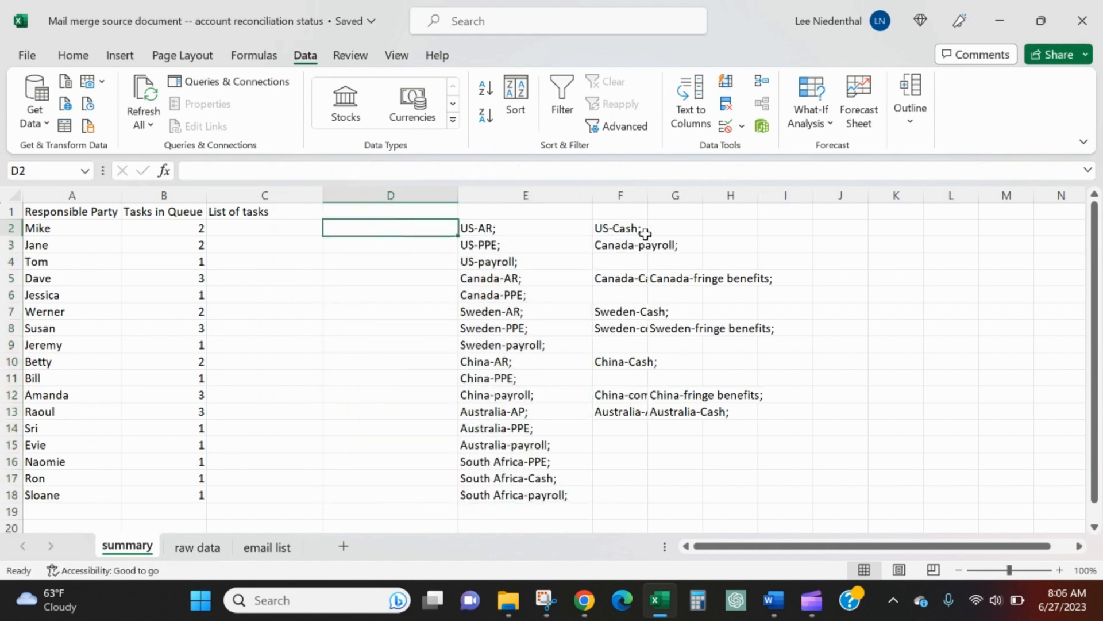
{"action": "left_click_drag", "start_coordinate": [618, 199], "coordinate": [648, 197]}
{"action": "double_click", "coordinate": [648, 197]}
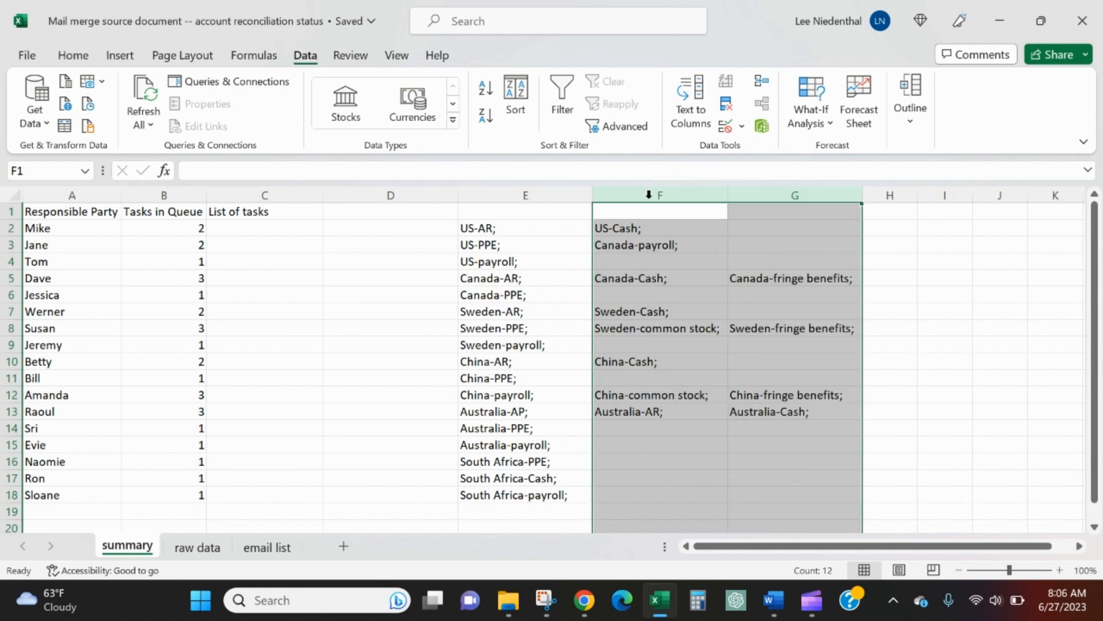
Enter the formula =CONCAT(E2#) in D2 to join the first responsible party's spilled tasks into one text
{"action": "left_click", "coordinate": [413, 229]}
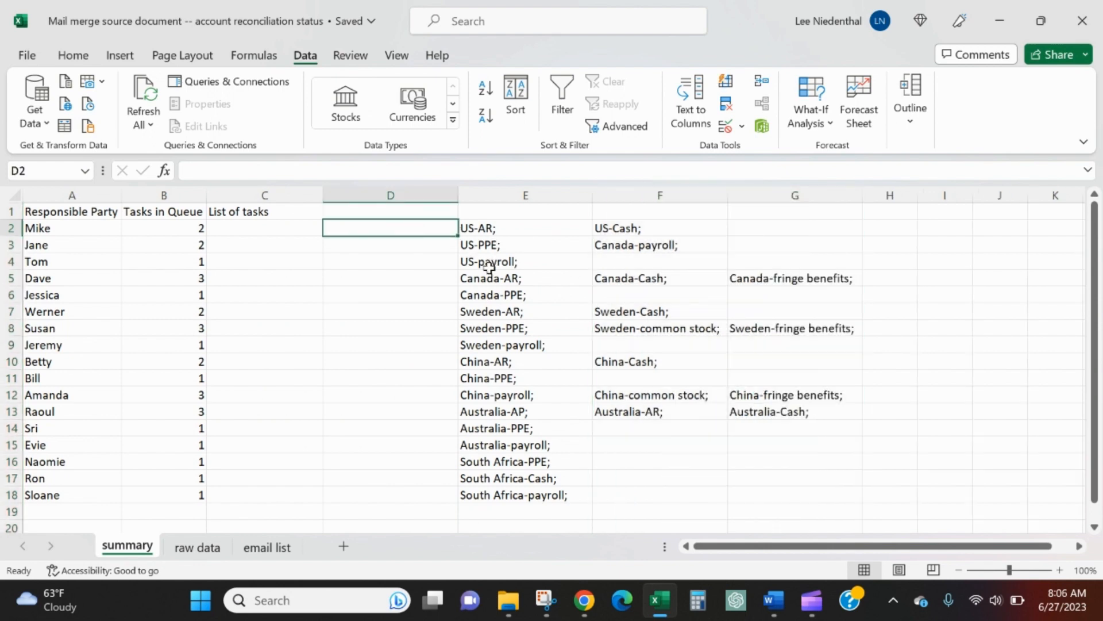
{"action": "type", "text": "=con"}
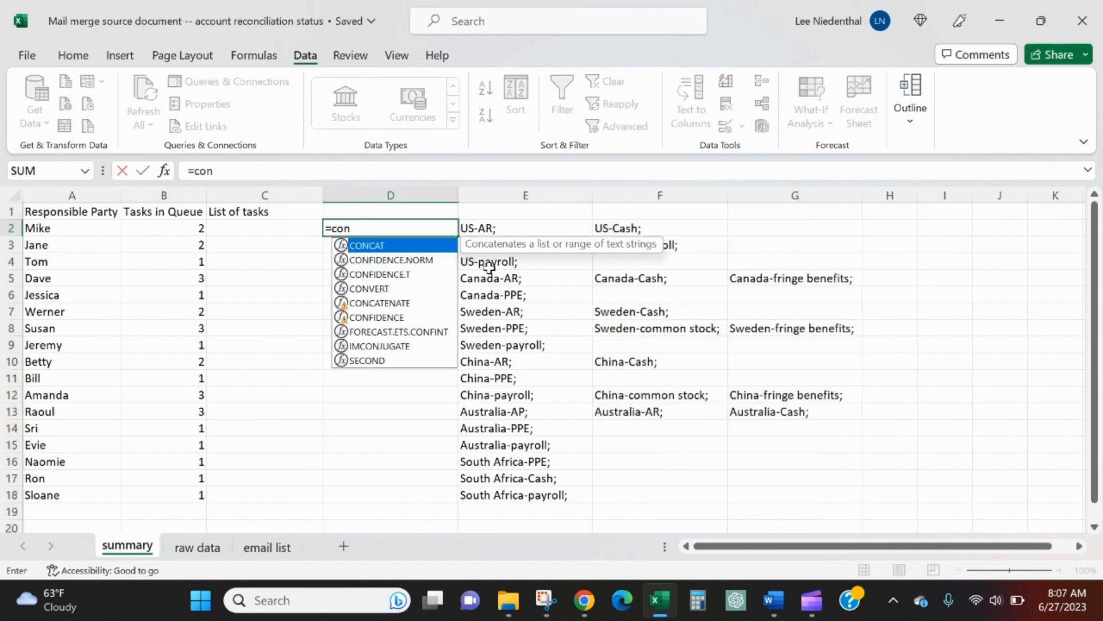
{"action": "type", "text": "cat"}
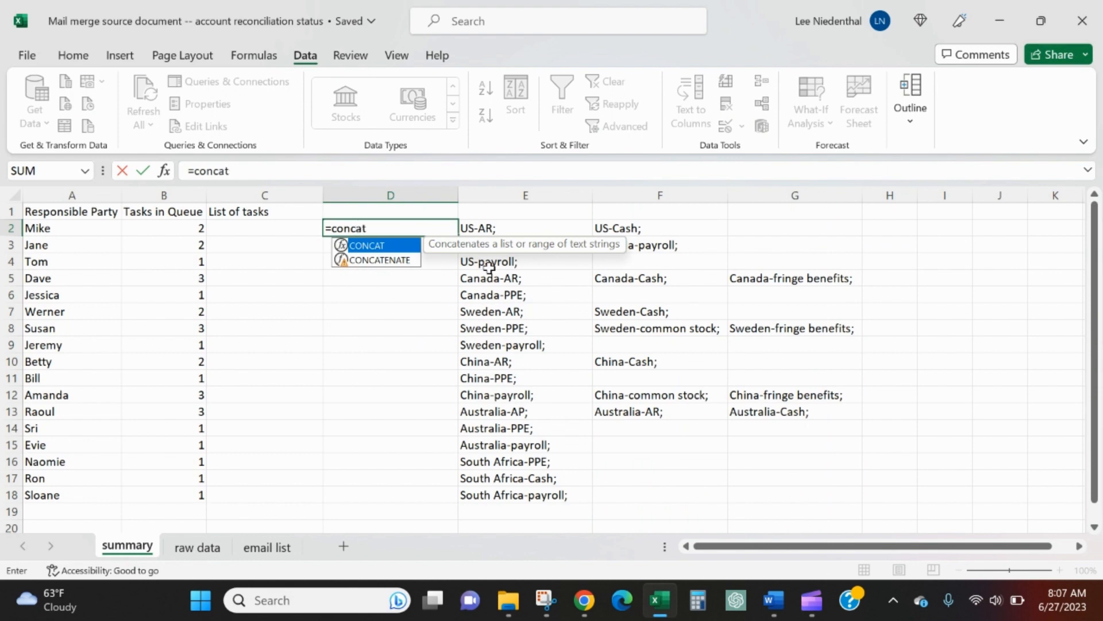
{"action": "type", "text": "("}
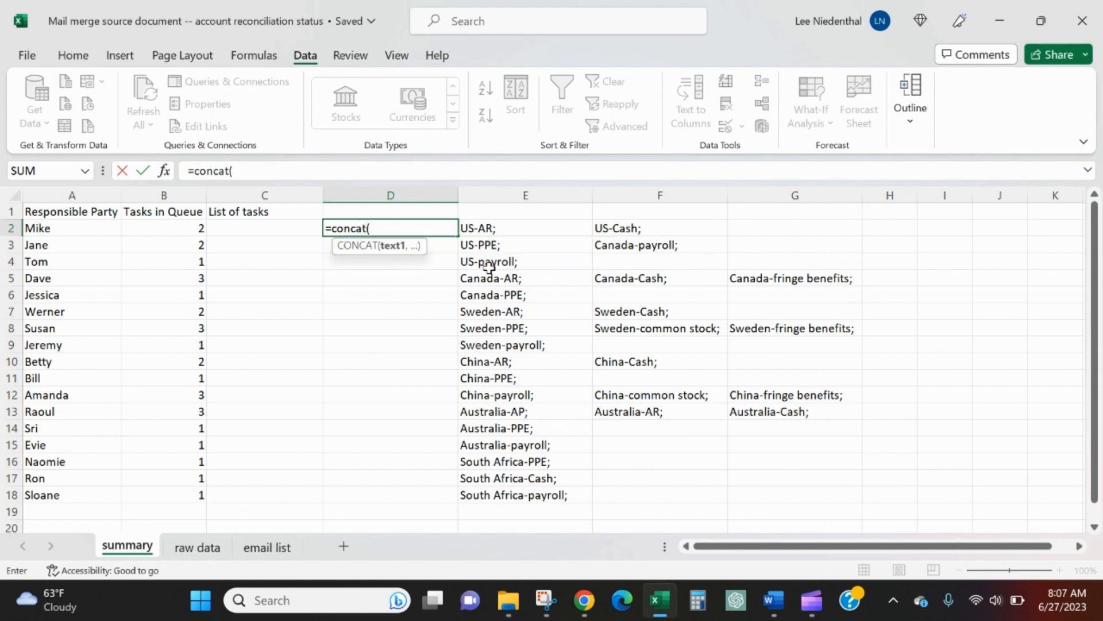
{"action": "key", "text": "Right"}
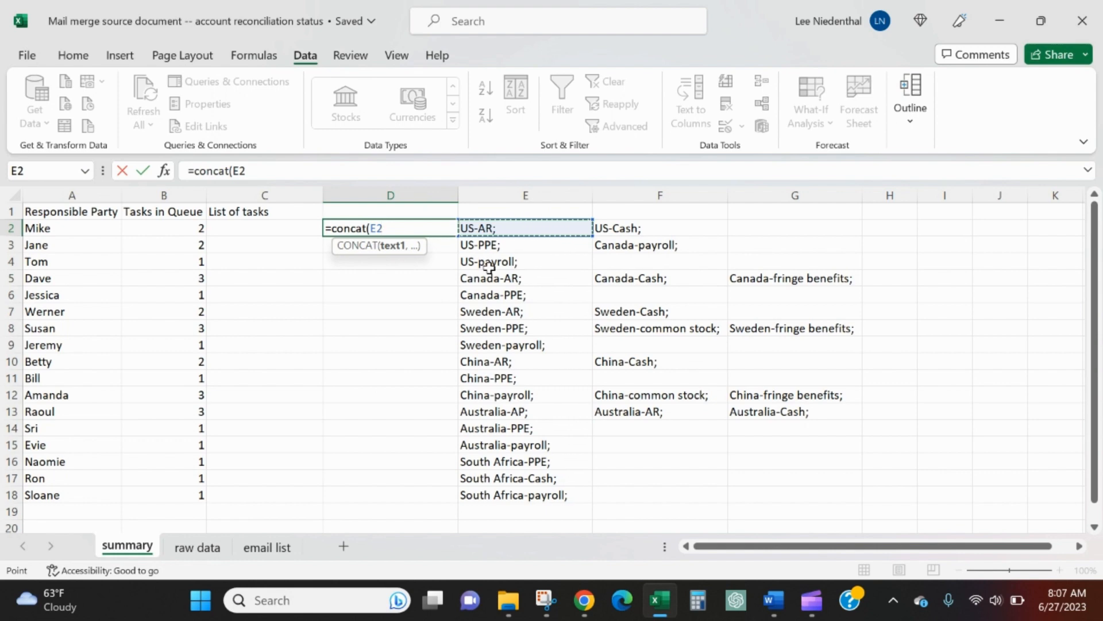
{"action": "key", "text": "shift+Right"}
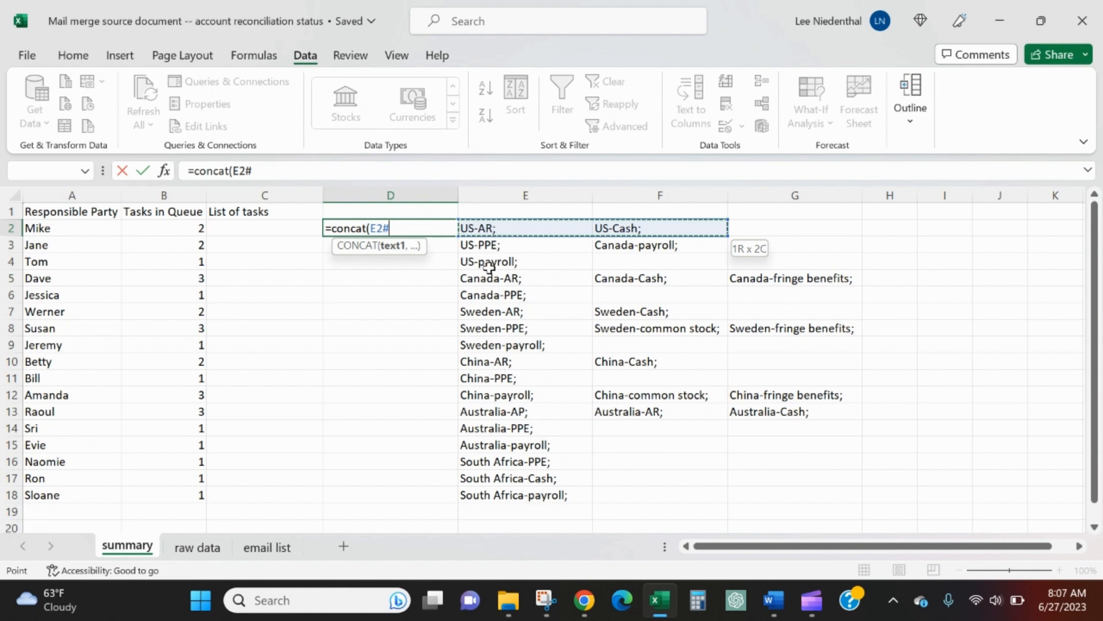
{"action": "type", "text": ")"}
{"action": "key", "text": "Return"}
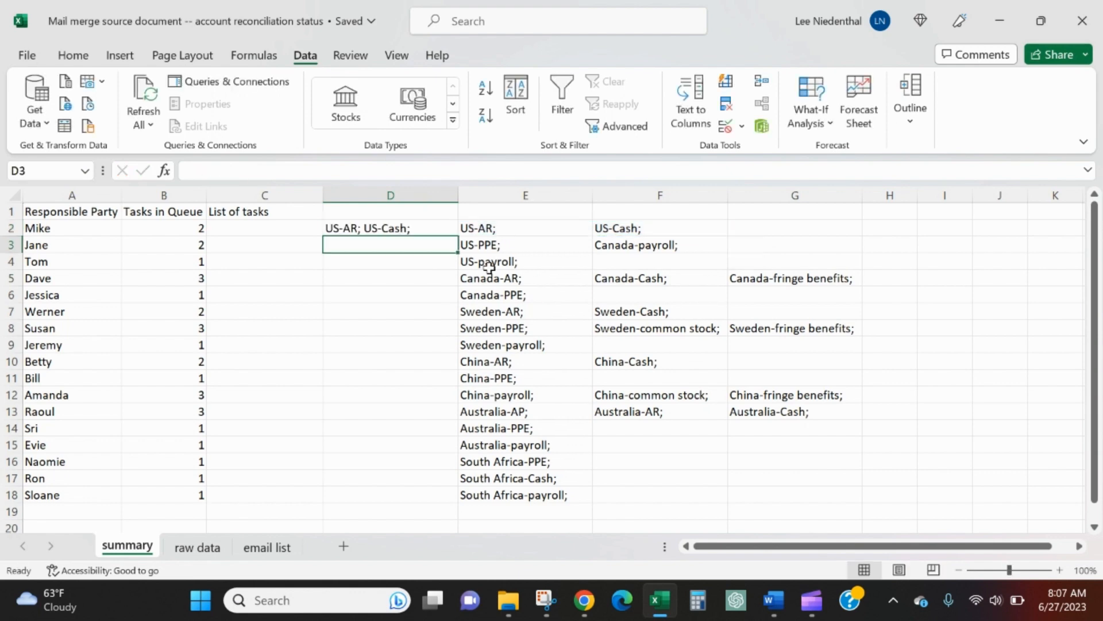
Copy the CONCAT formula from D2 down through D18 and autofit column D
{"action": "left_click", "coordinate": [414, 222]}
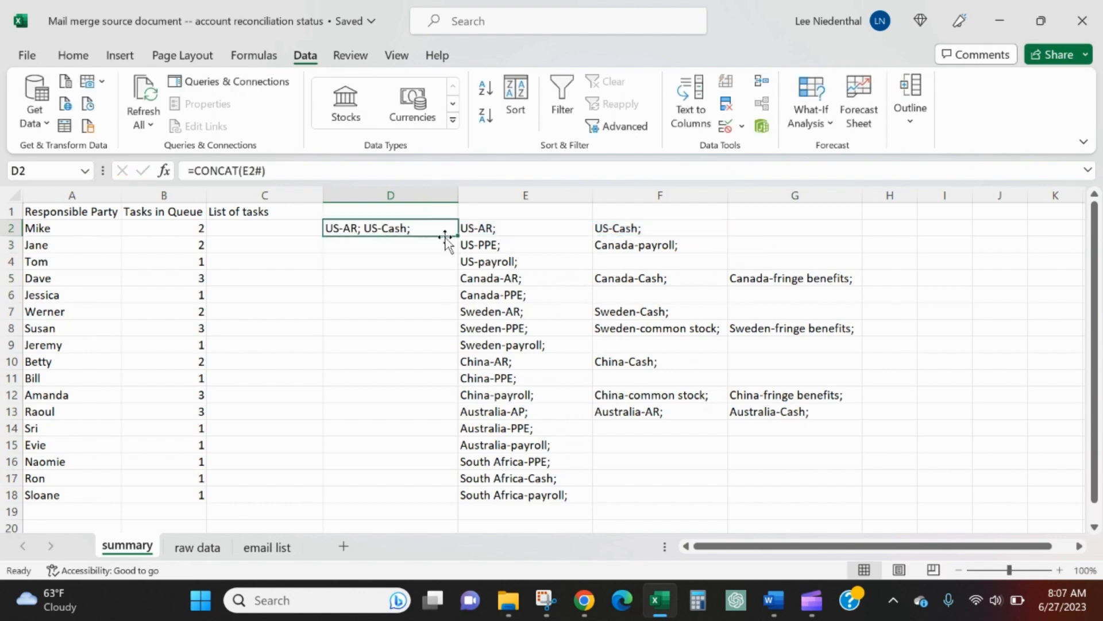
{"action": "double_click", "coordinate": [458, 239]}
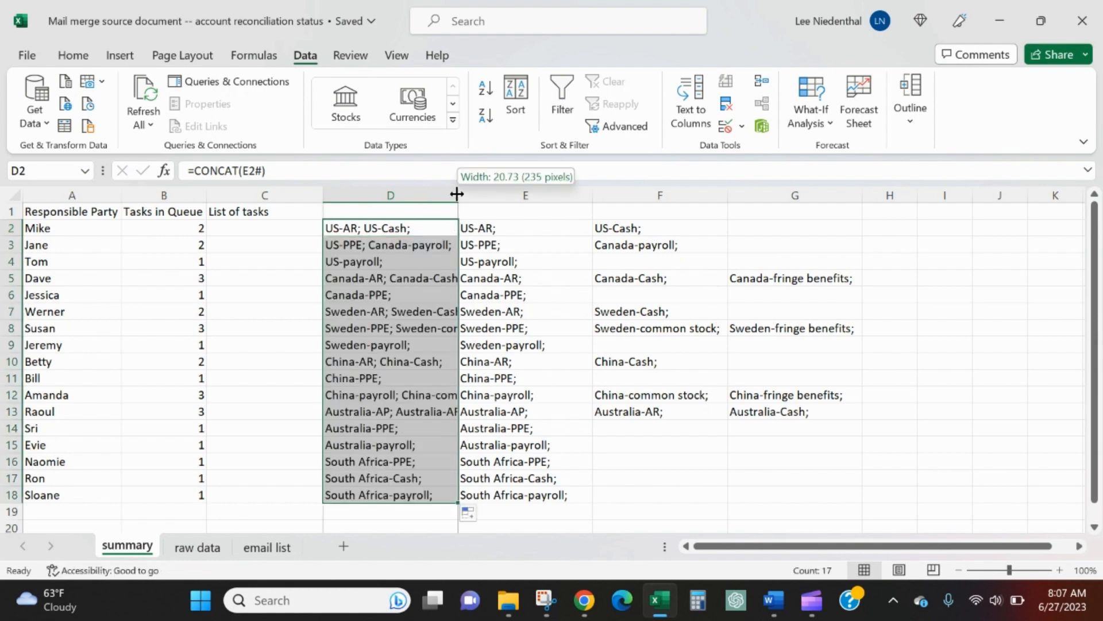
{"action": "double_click", "coordinate": [458, 195]}
{"action": "left_click", "coordinate": [508, 228]}
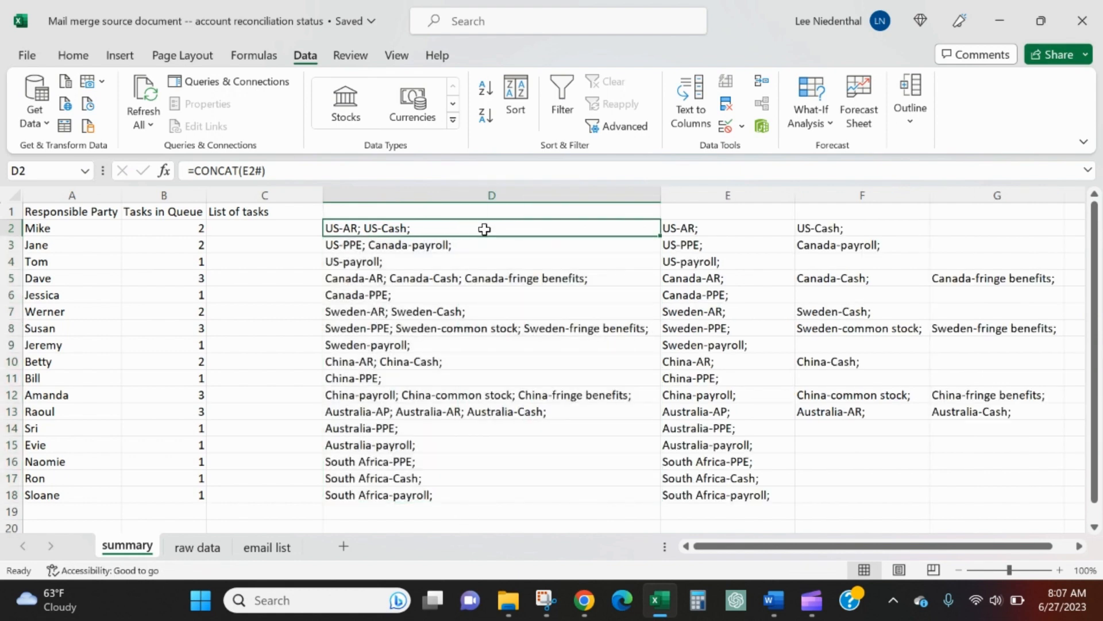
{"action": "left_click", "coordinate": [437, 263]}
{"action": "left_click", "coordinate": [428, 281]}
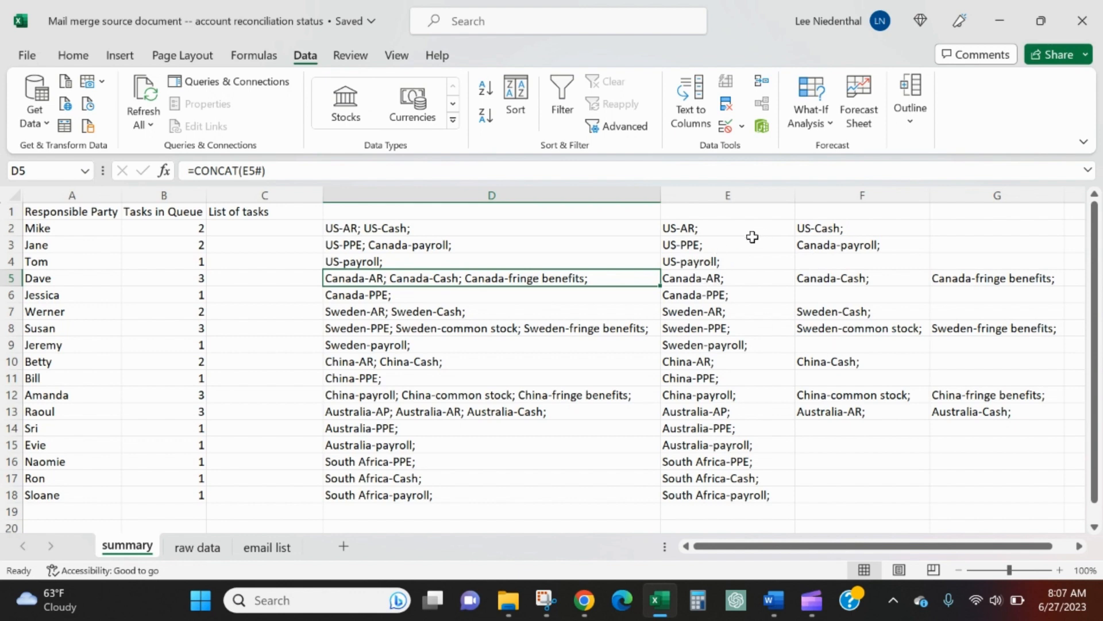
Enter the formula =LEFT(D2,LEN(D2)-2) in C2 to strip the trailing semicolon and space from the joined tasks
{"action": "left_click", "coordinate": [268, 228]}
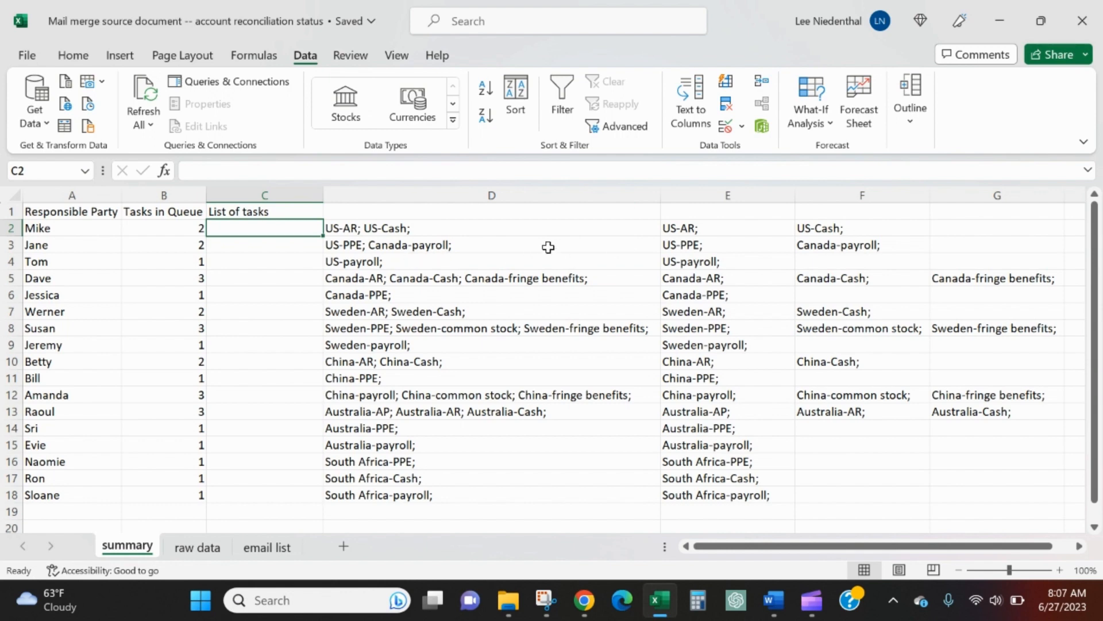
{"action": "left_click", "coordinate": [460, 230]}
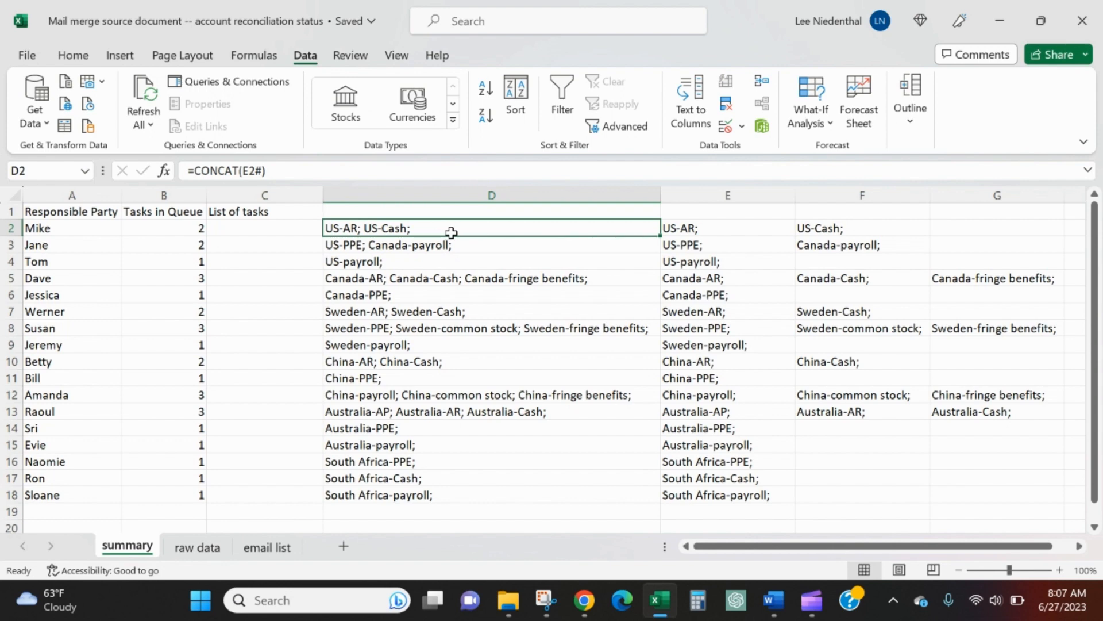
{"action": "left_click", "coordinate": [286, 233]}
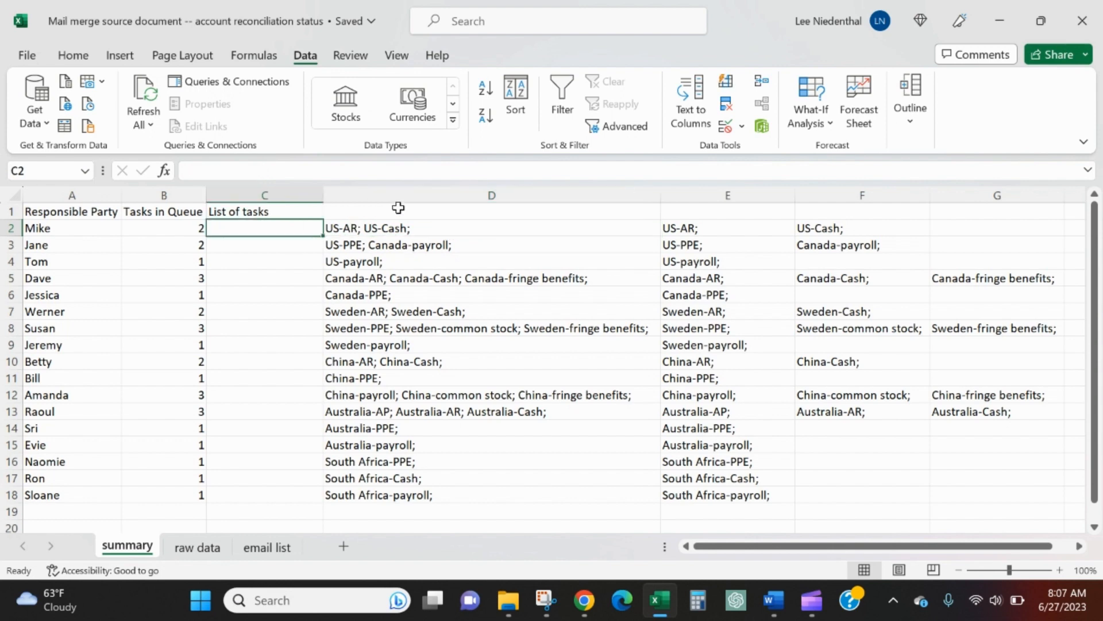
{"action": "type", "text": "=left("}
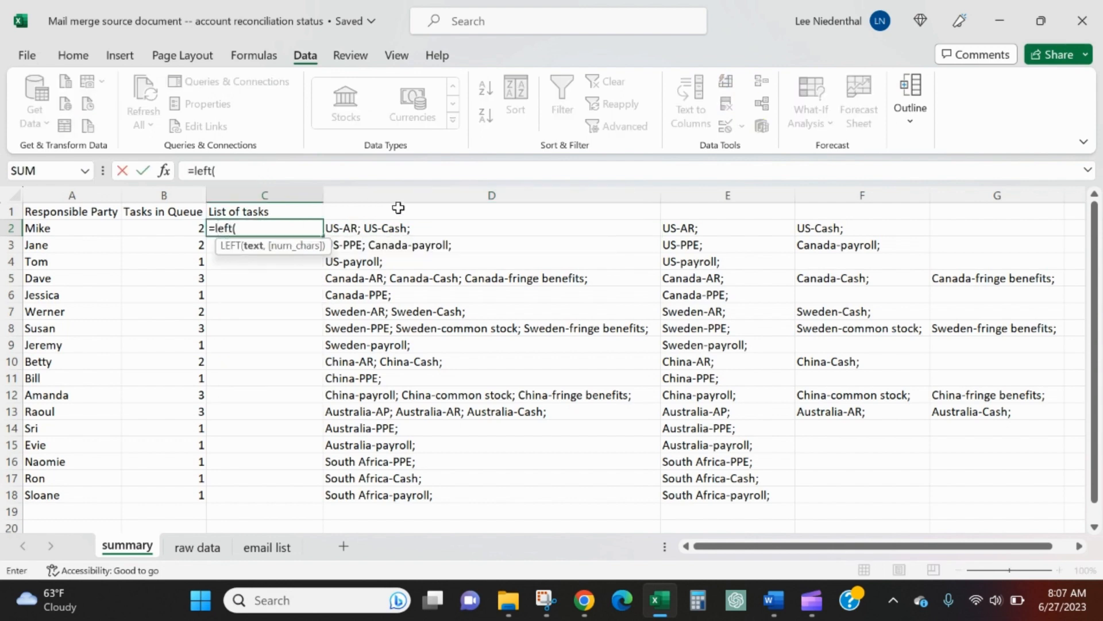
{"action": "key", "text": "Right"}
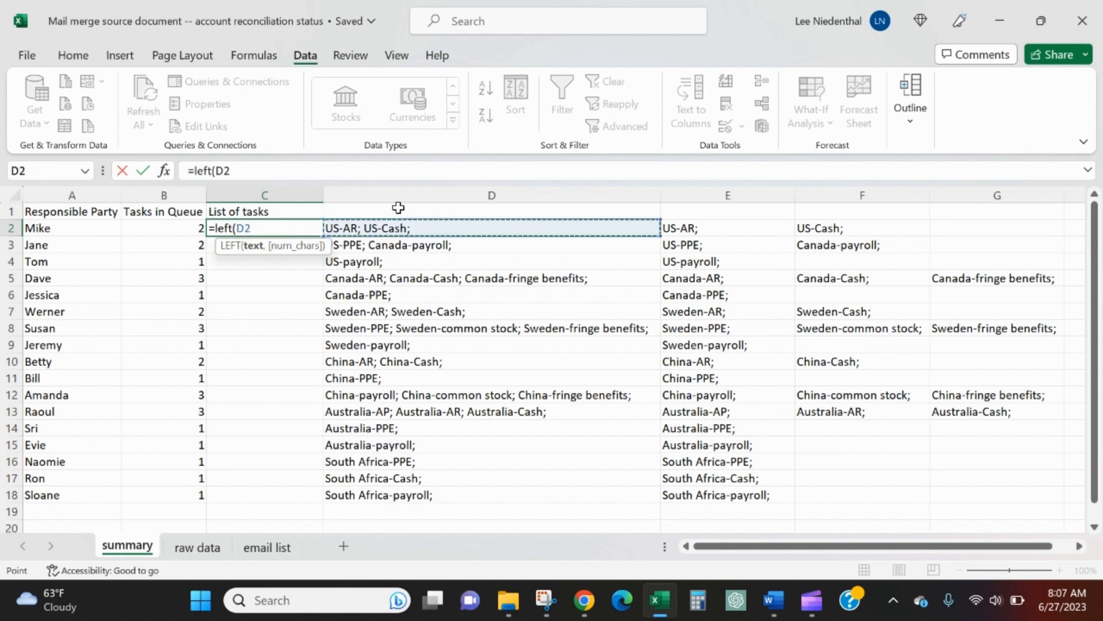
{"action": "type", "text": ",len"}
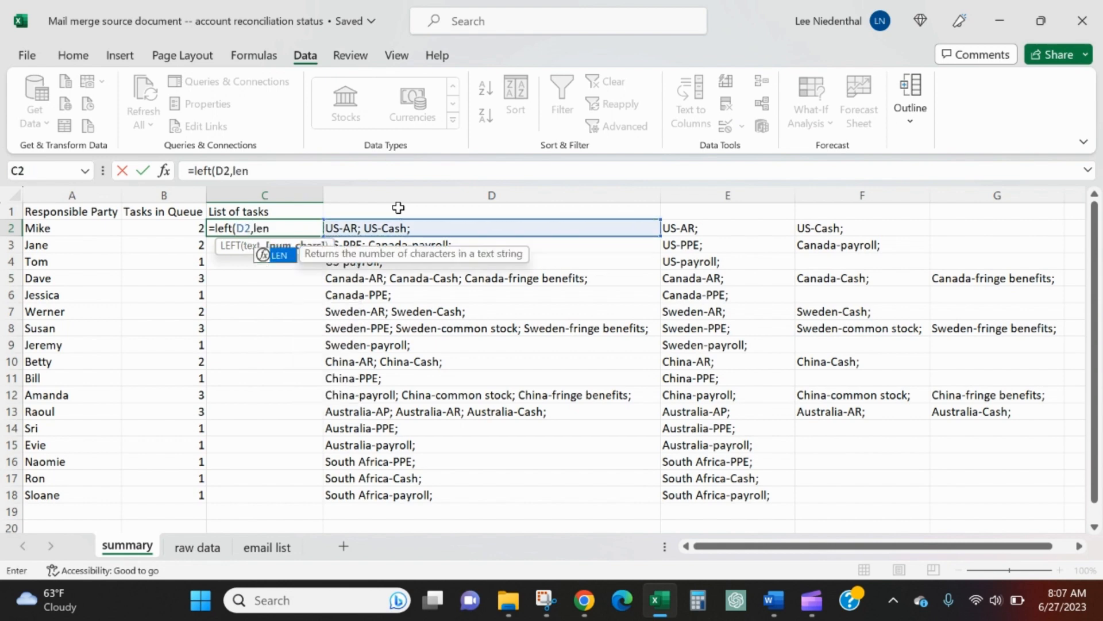
{"action": "type", "text": "("}
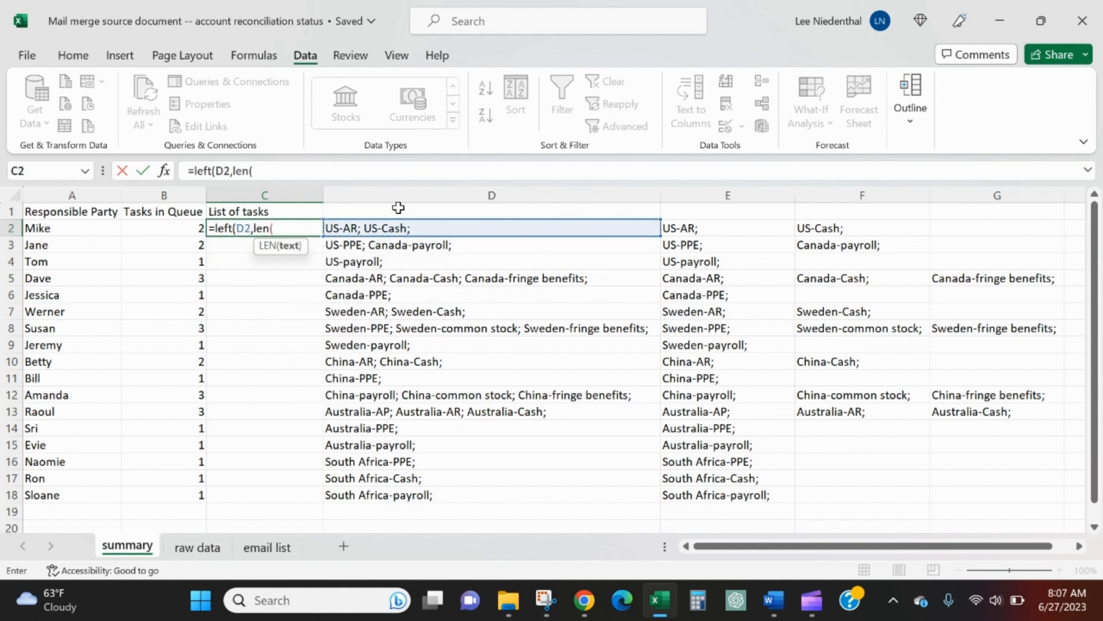
{"action": "key", "text": "Right"}
{"action": "type", "text": ")"}
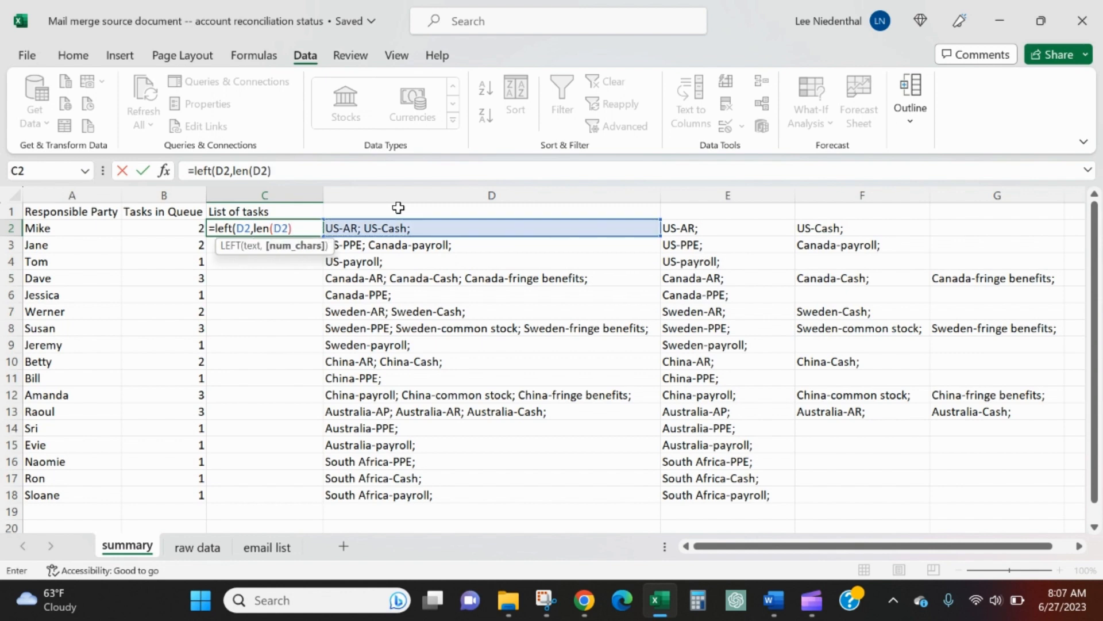
{"action": "type", "text": "-2)"}
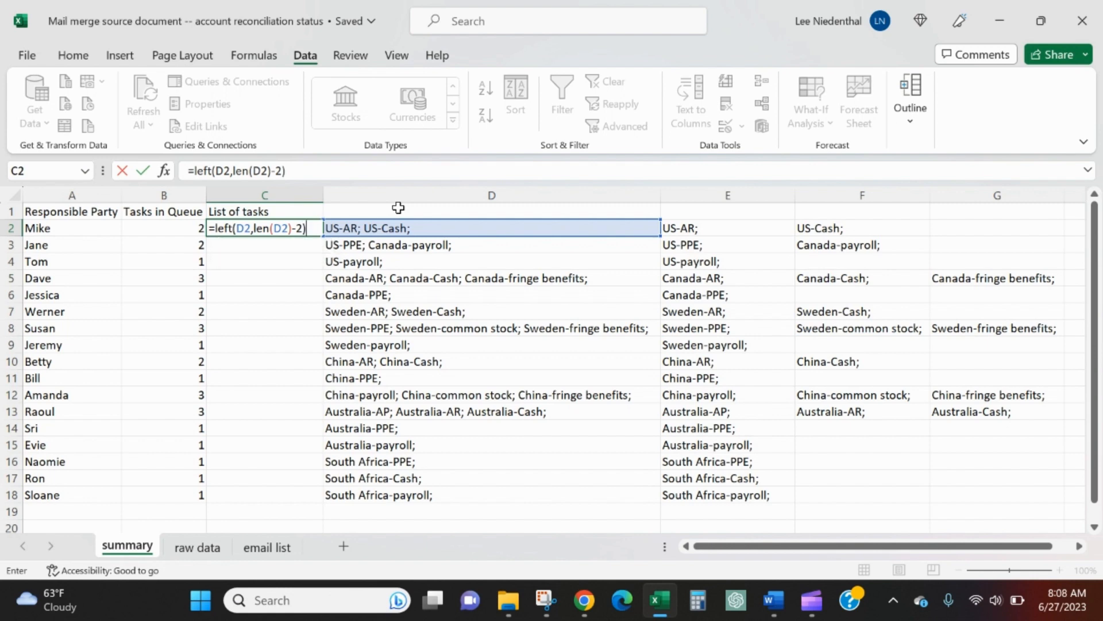
{"action": "key", "text": "Return"}
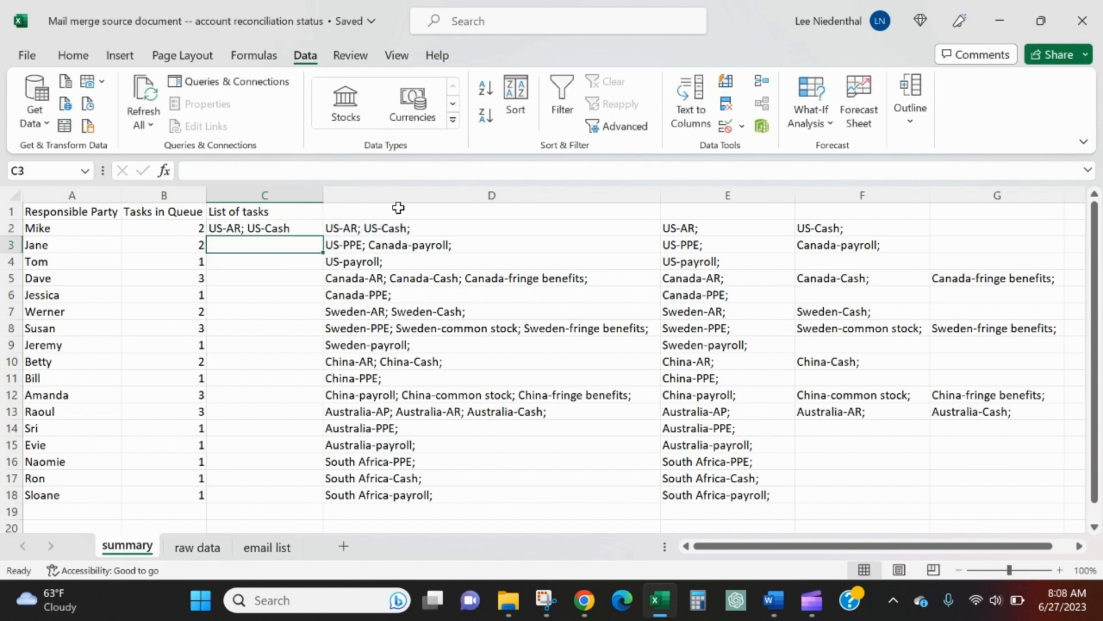
Copy the LEFT formula from C2 down through C18 and autofit column C
{"action": "left_click", "coordinate": [258, 227]}
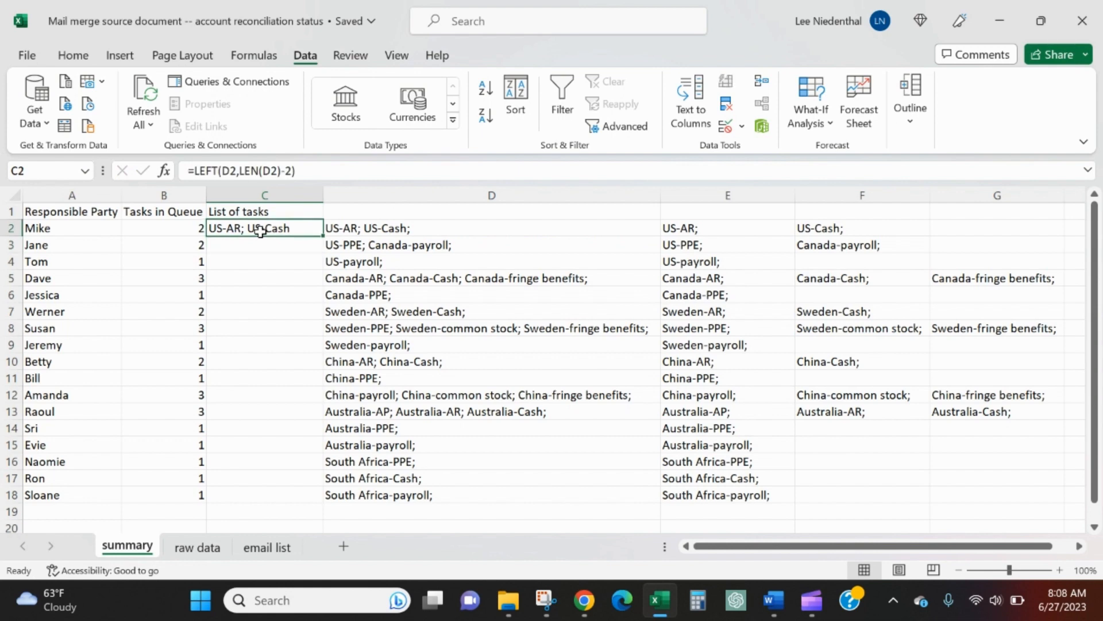
{"action": "double_click", "coordinate": [327, 236]}
{"action": "double_click", "coordinate": [322, 195]}
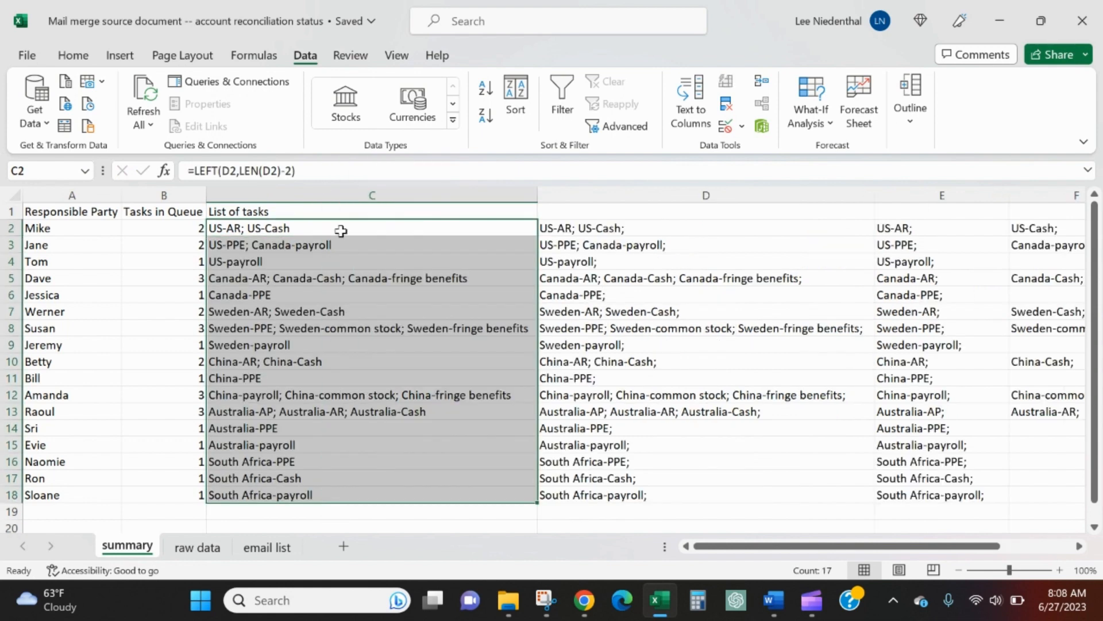
{"action": "left_click", "coordinate": [376, 382]}
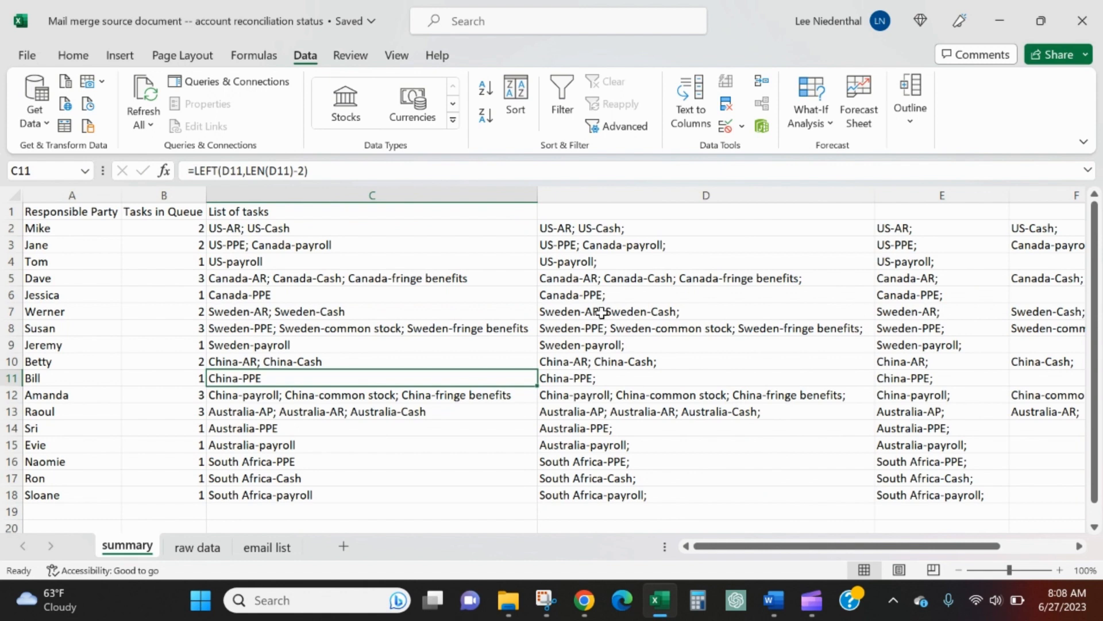
{"action": "left_click_drag", "start_coordinate": [85, 213], "coordinate": [282, 490]}
{"action": "left_click", "coordinate": [331, 378]}
{"action": "left_click", "coordinate": [369, 511]}
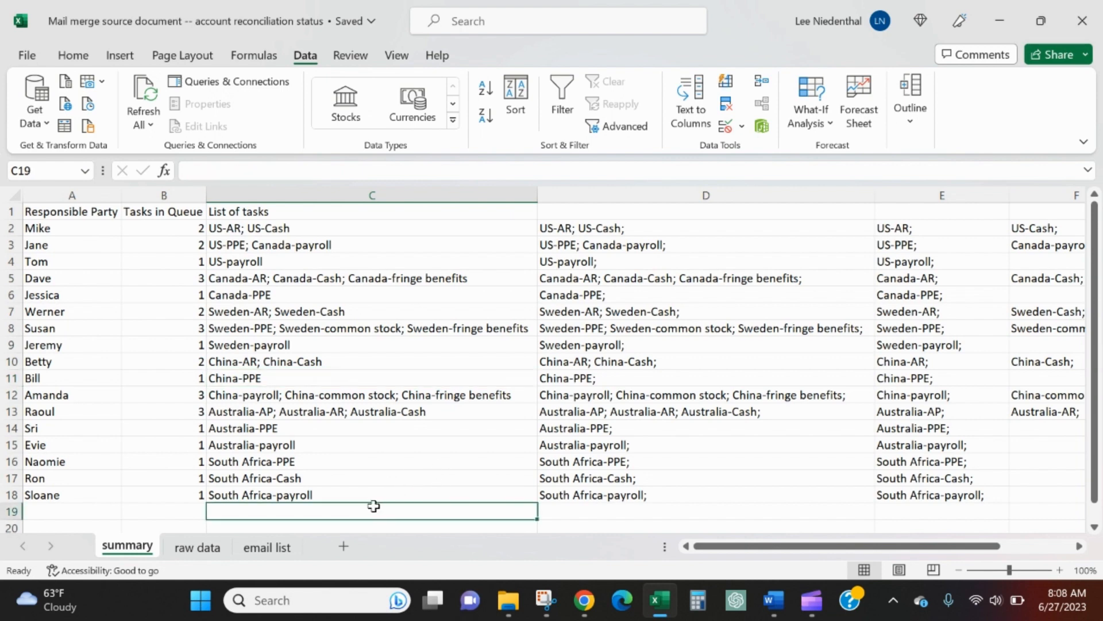